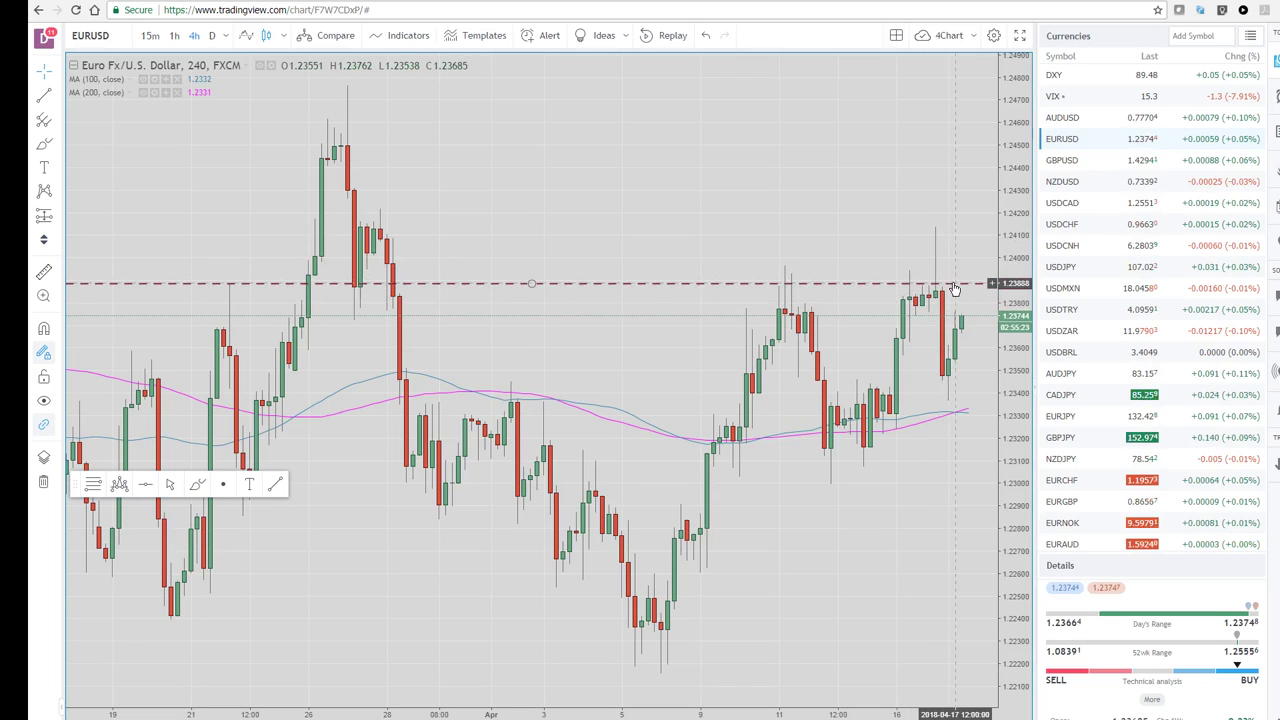
Step: Delete the dashed 1.23886 horizontal level from the EURUSD 4-hour chart
{"action": "right_click", "coordinate": [953, 288]}
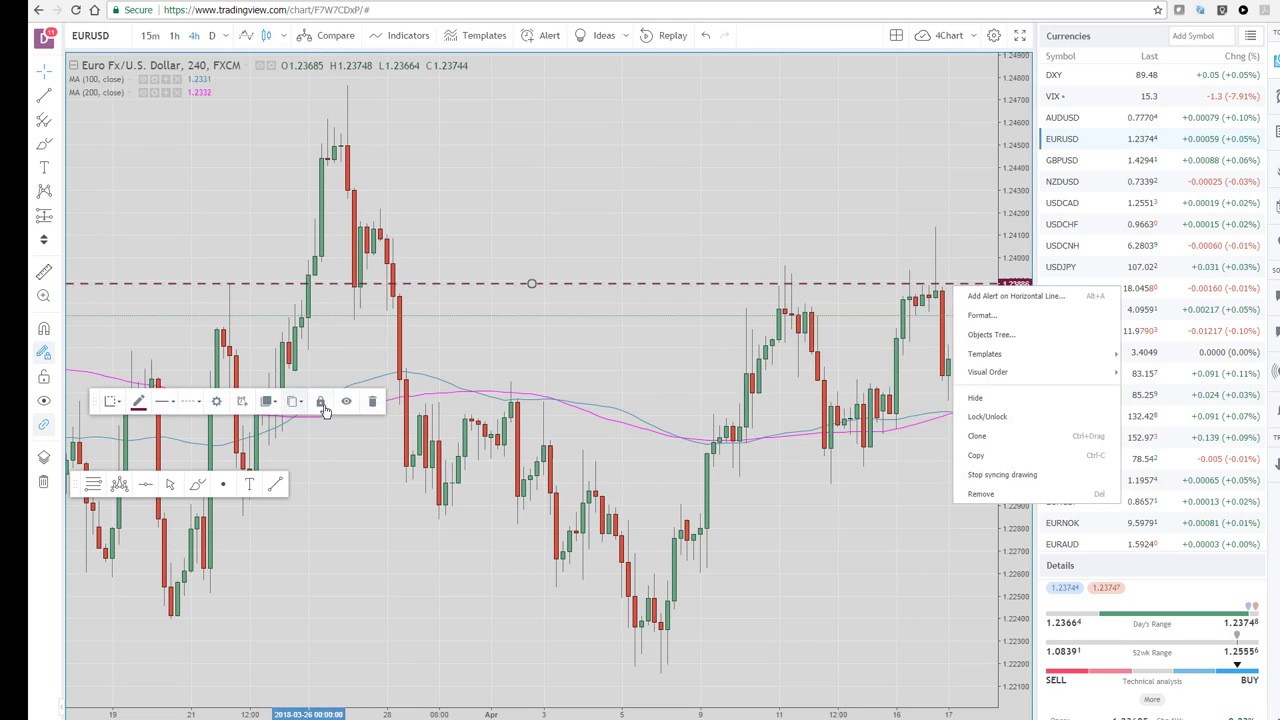
{"action": "left_click", "coordinate": [370, 401]}
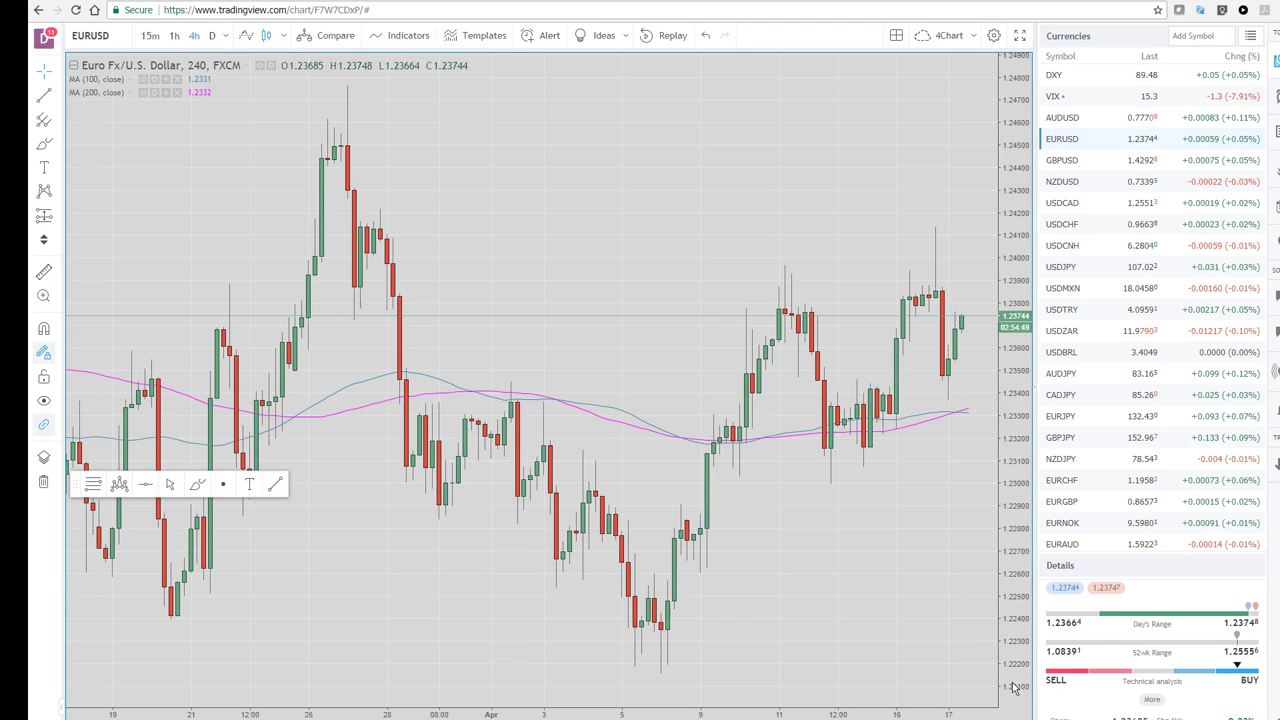
Step: Maximize the EURUSD 60-minute pane from the four-chart layout and zoom out
{"action": "key", "text": "alt+Return"}
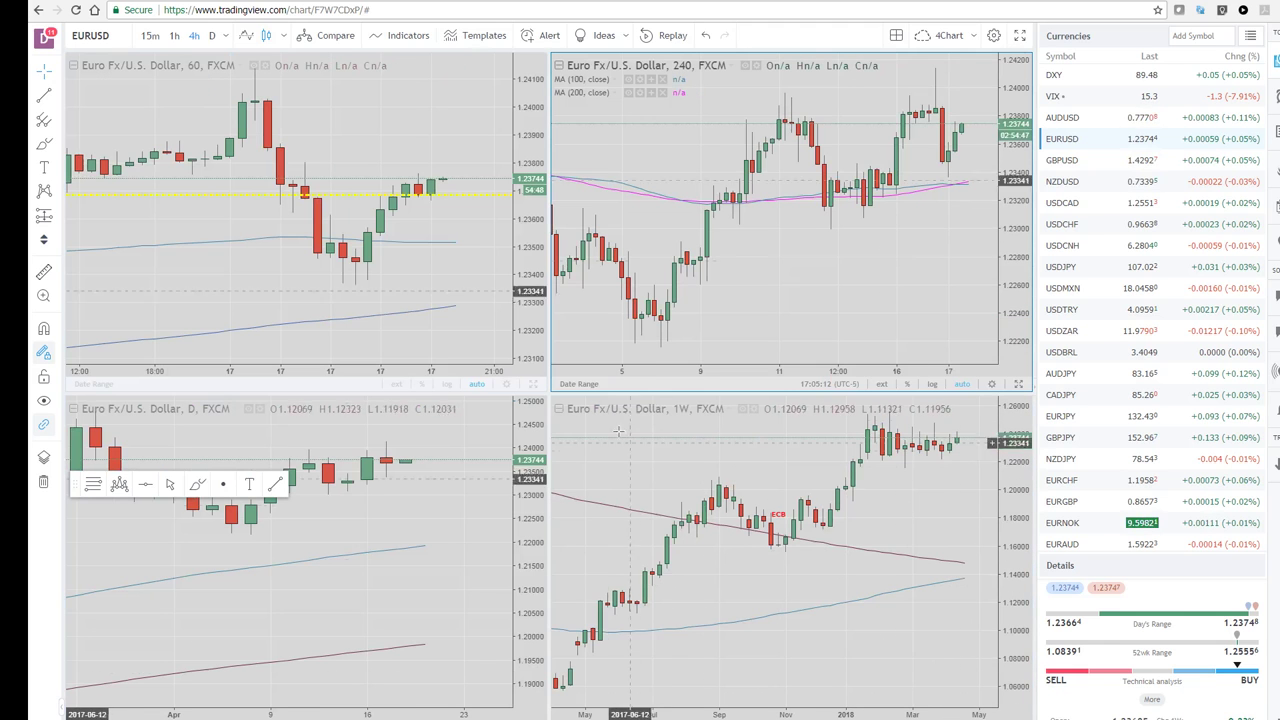
{"action": "left_click", "coordinate": [530, 387]}
{"action": "key", "text": "alt+Return"}
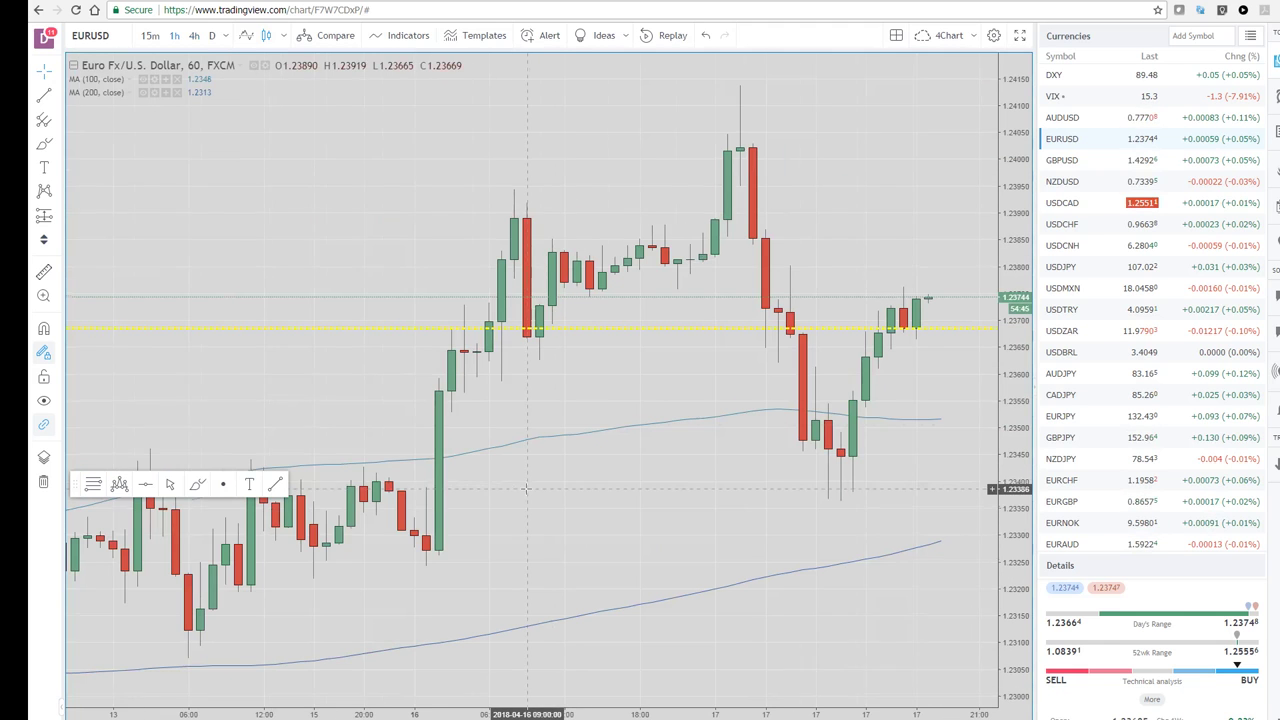
{"action": "scroll", "coordinate": [527, 488], "scroll_direction": "down", "scroll_amount": 2}
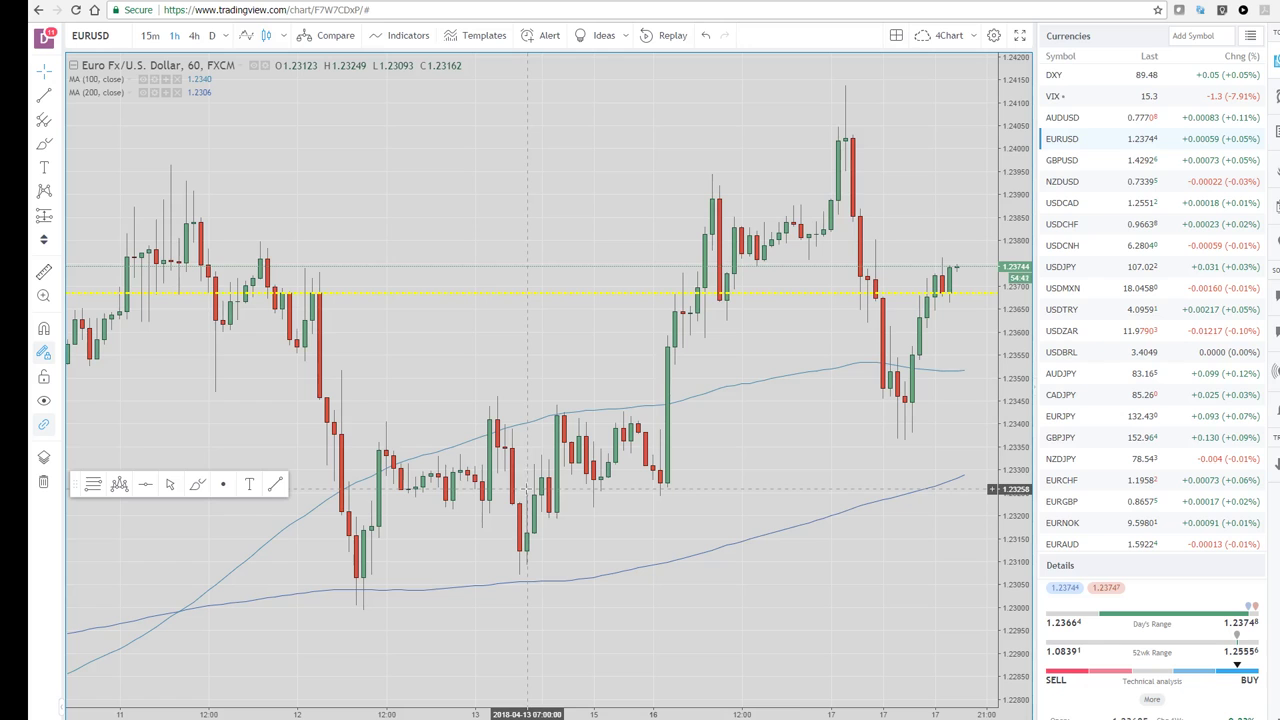
Step: Switch to GBPUSD and review its hourly chart, zooming in and out
{"action": "left_click", "coordinate": [1074, 166]}
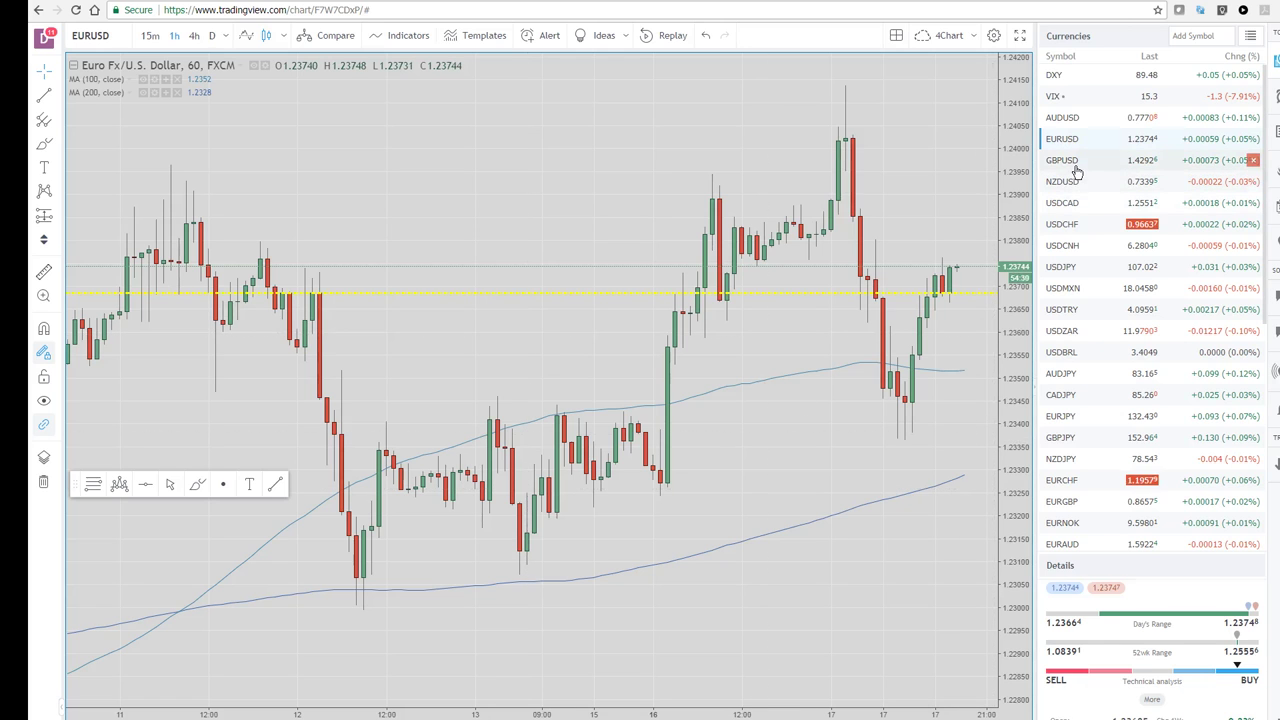
{"action": "scroll", "coordinate": [698, 259], "scroll_direction": "up", "scroll_amount": 1}
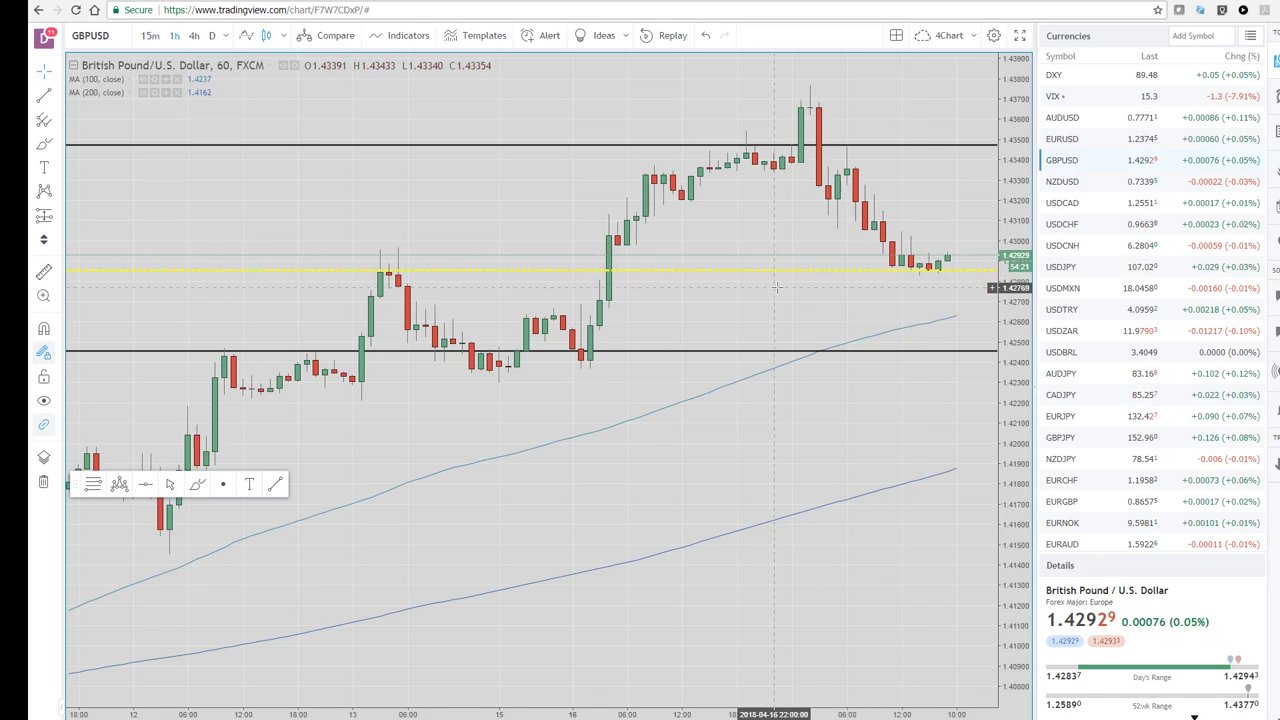
{"action": "scroll", "coordinate": [778, 288], "scroll_direction": "down", "scroll_amount": 1}
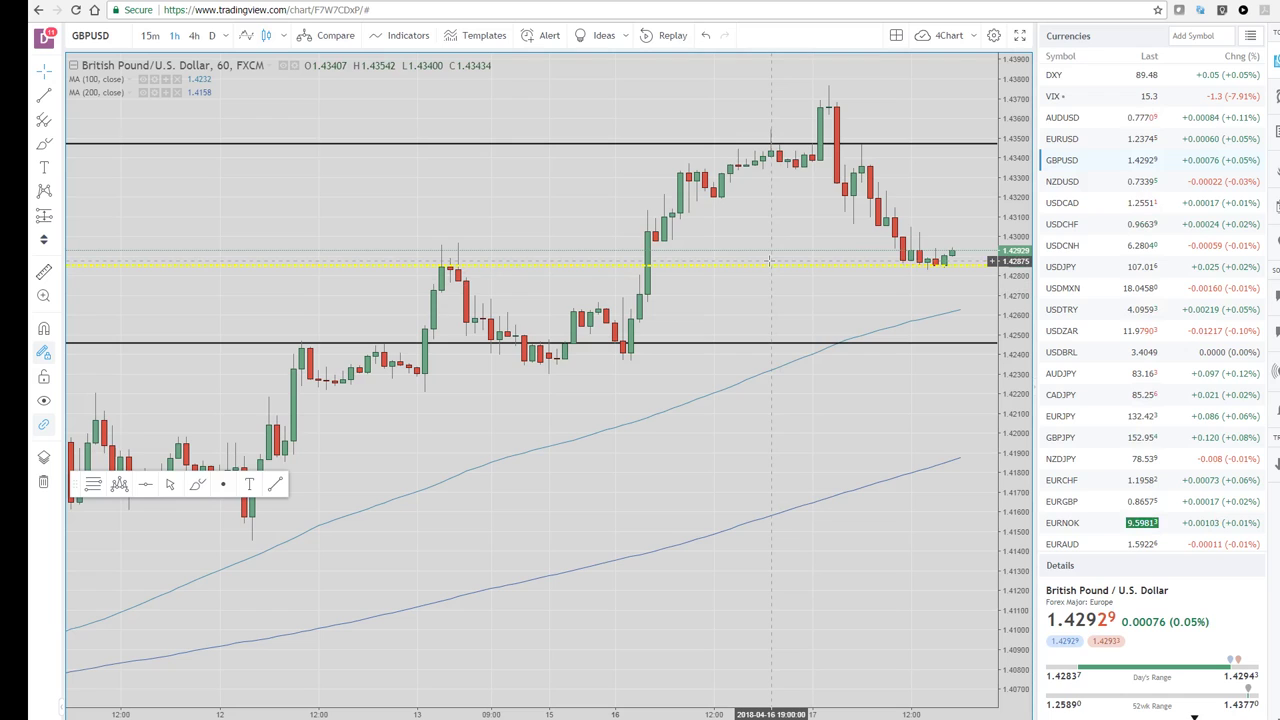
{"action": "scroll", "coordinate": [769, 261], "scroll_direction": "down", "scroll_amount": 1}
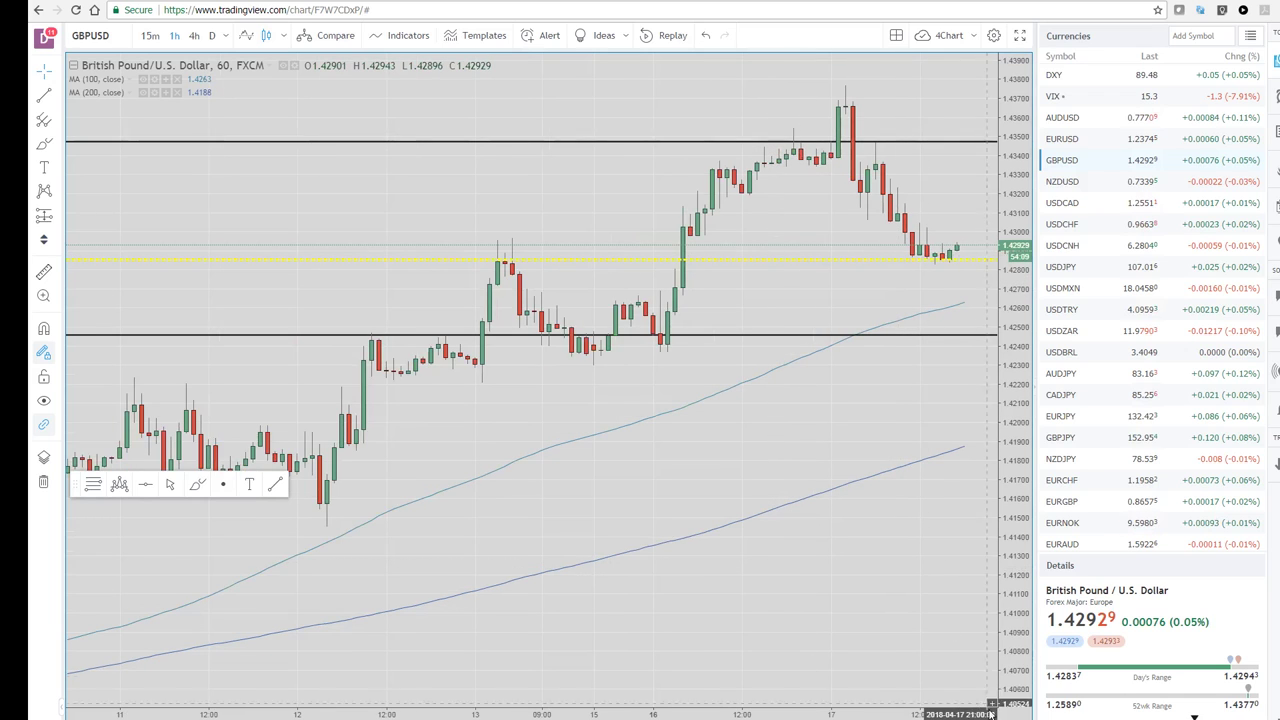
Step: Maximize the GBPUSD 240 pane from the four-chart layout
{"action": "key", "text": "alt+Return"}
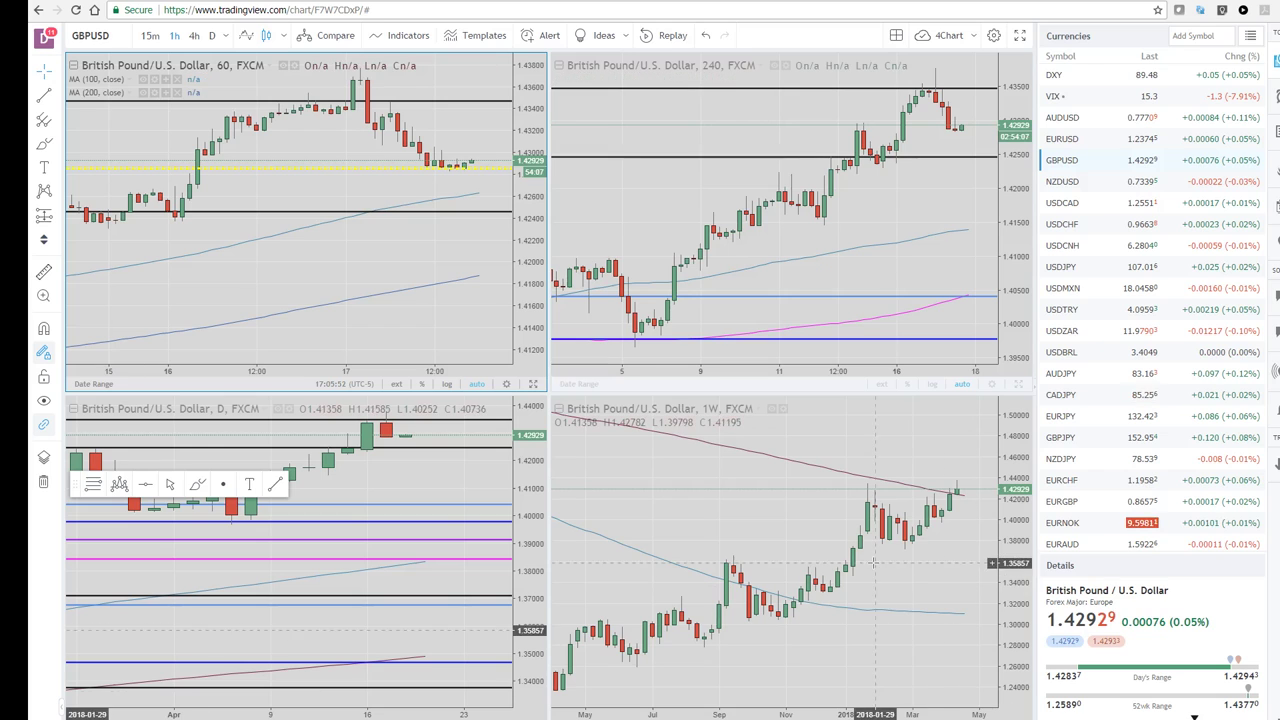
{"action": "left_click", "coordinate": [1019, 385]}
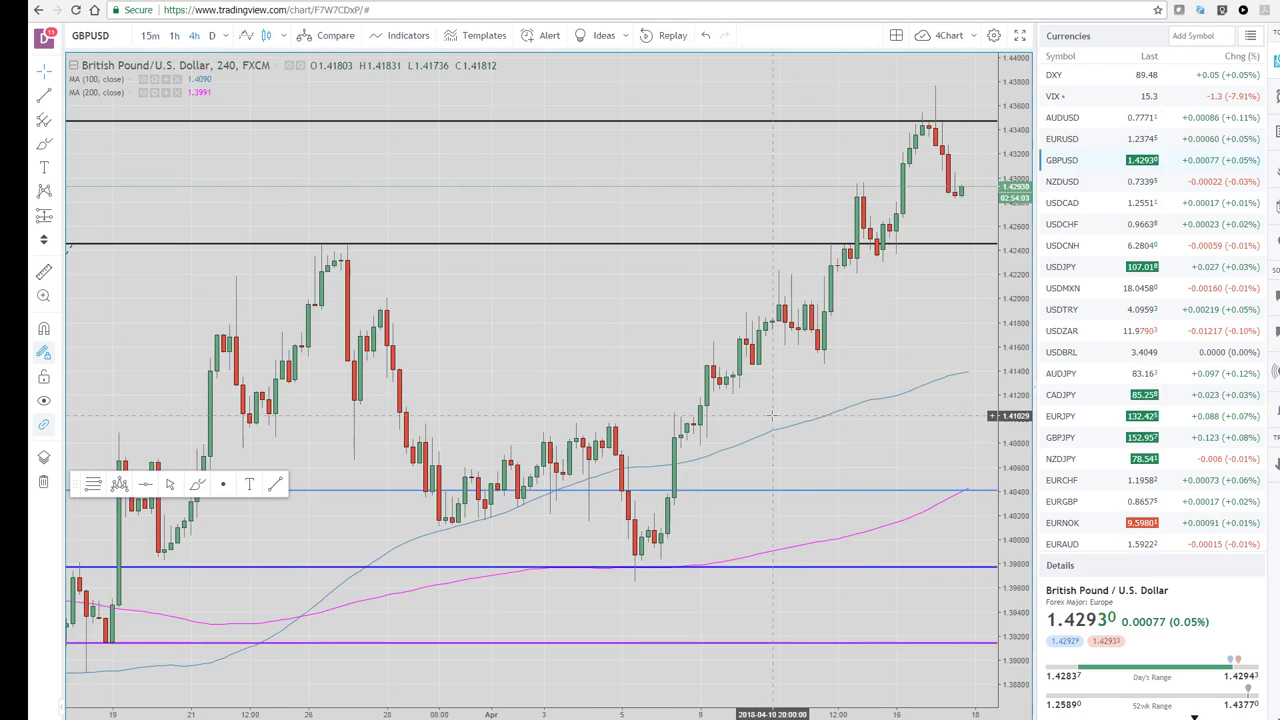
{"action": "scroll", "coordinate": [736, 435], "scroll_direction": "up", "scroll_amount": 1}
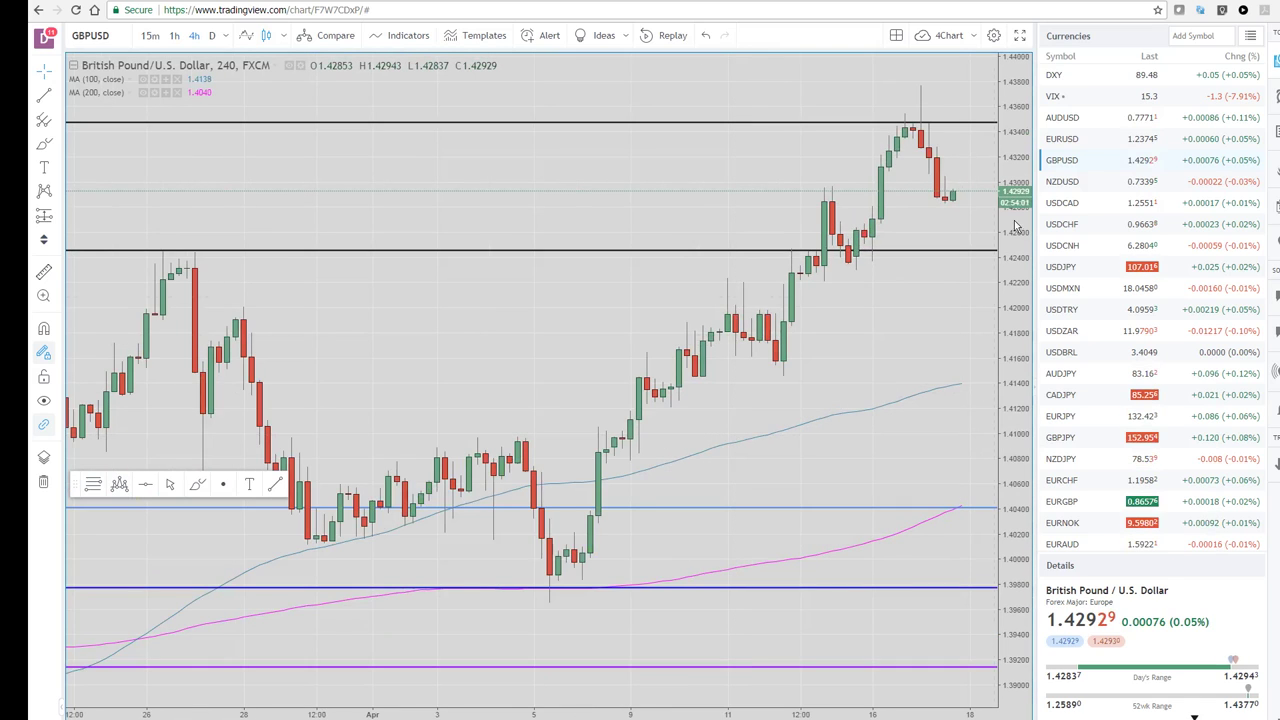
Step: Show AUDUSD on the 4-hour chart from the Currencies watchlist, zoomed out
{"action": "left_click", "coordinate": [1063, 118]}
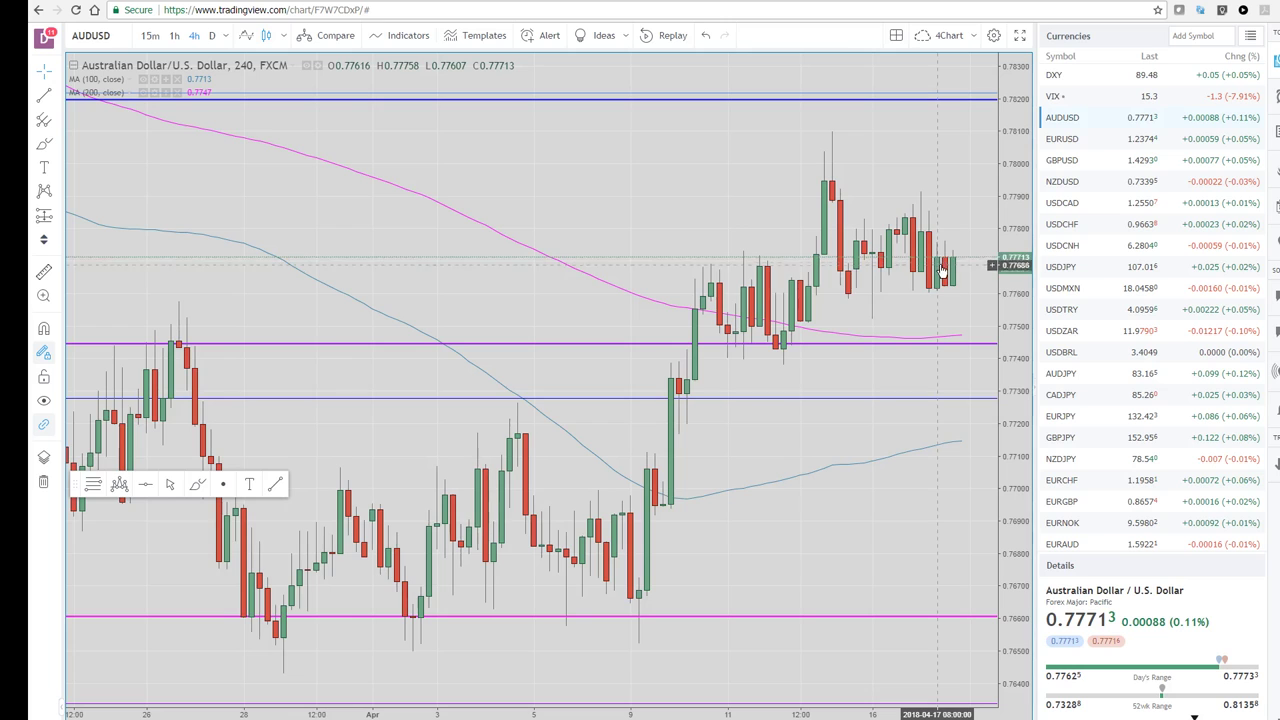
{"action": "scroll", "coordinate": [937, 285], "scroll_direction": "down", "scroll_amount": 2}
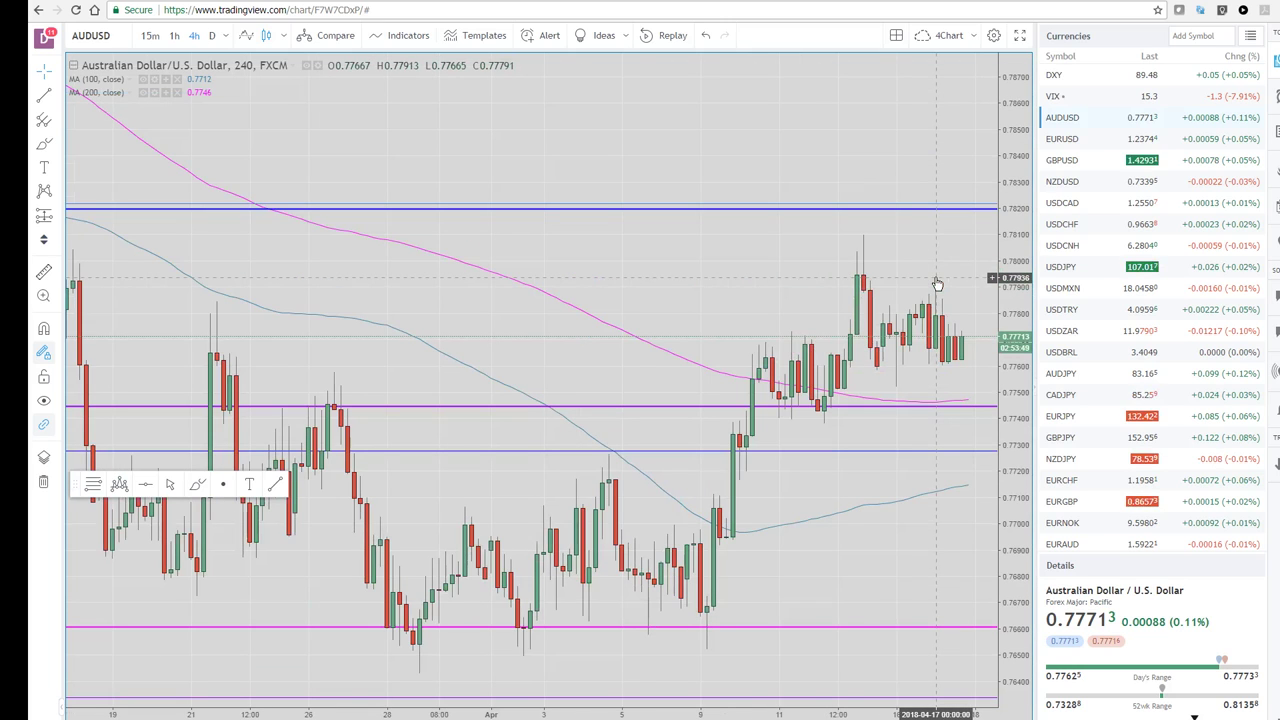
Step: Switch to NZDUSD and expand its 60 pane from the four-chart layout
{"action": "left_click", "coordinate": [1062, 185]}
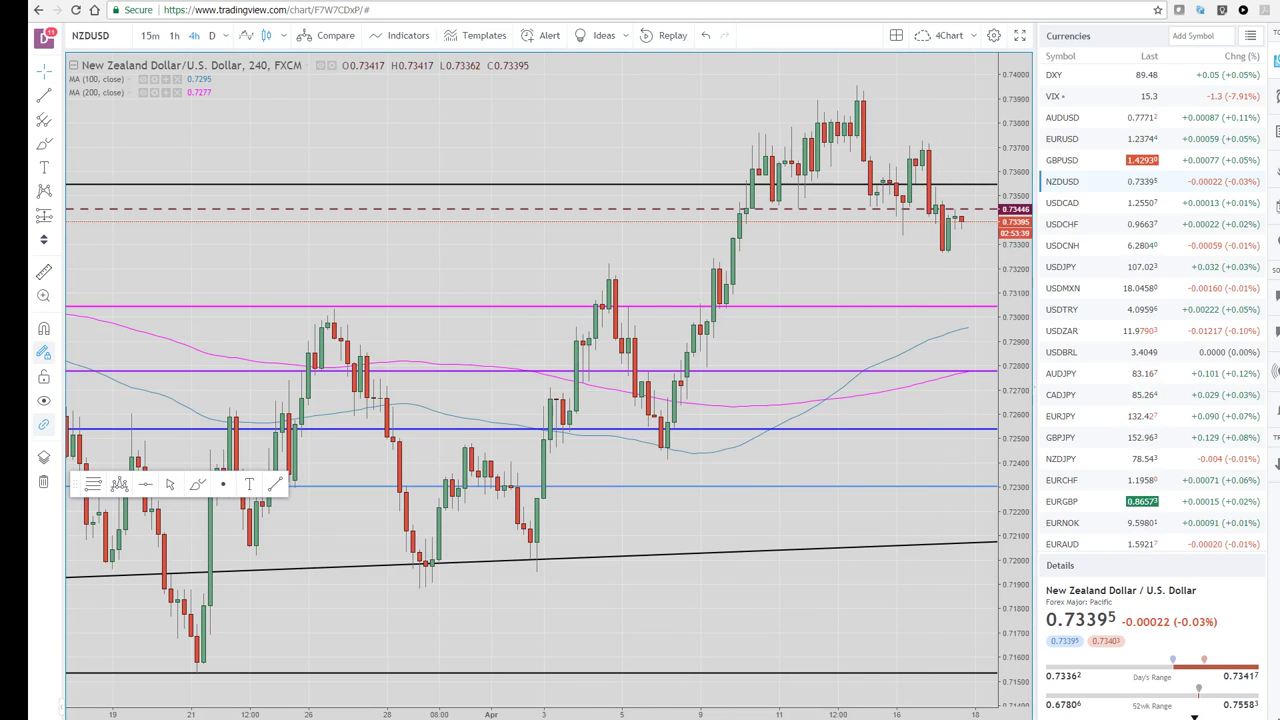
{"action": "left_click", "coordinate": [1020, 715]}
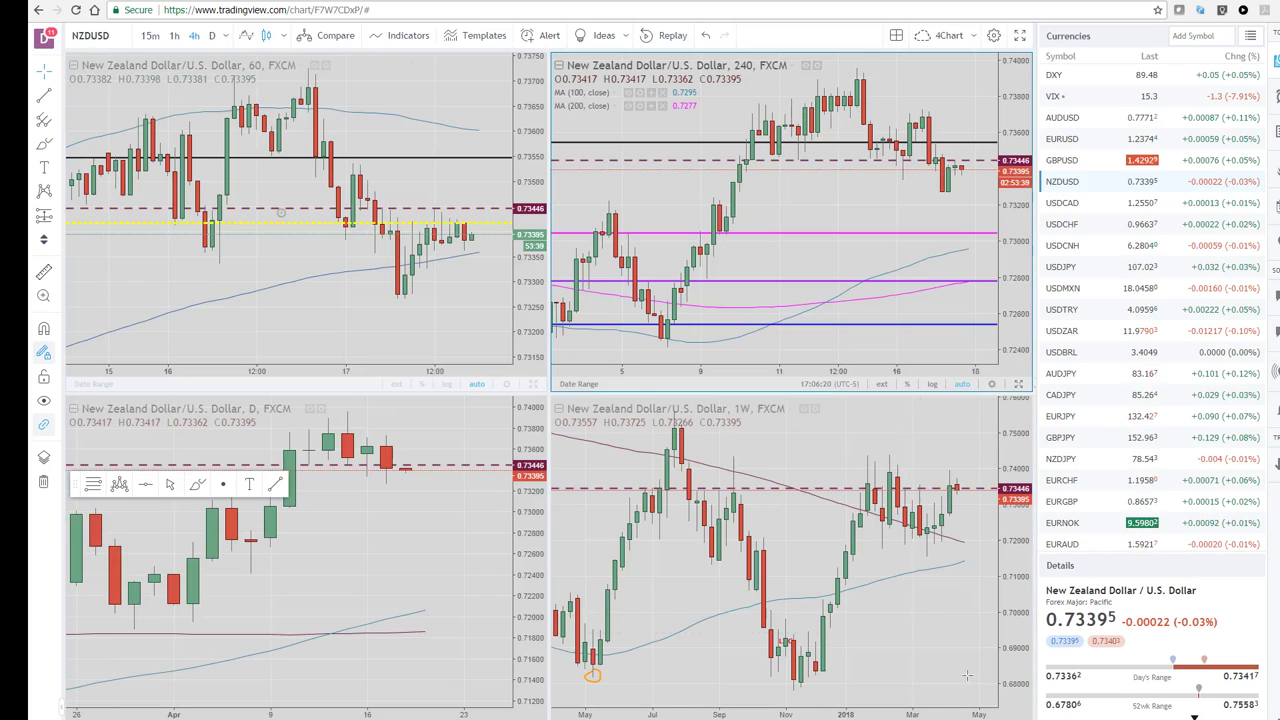
{"action": "left_click", "coordinate": [536, 389]}
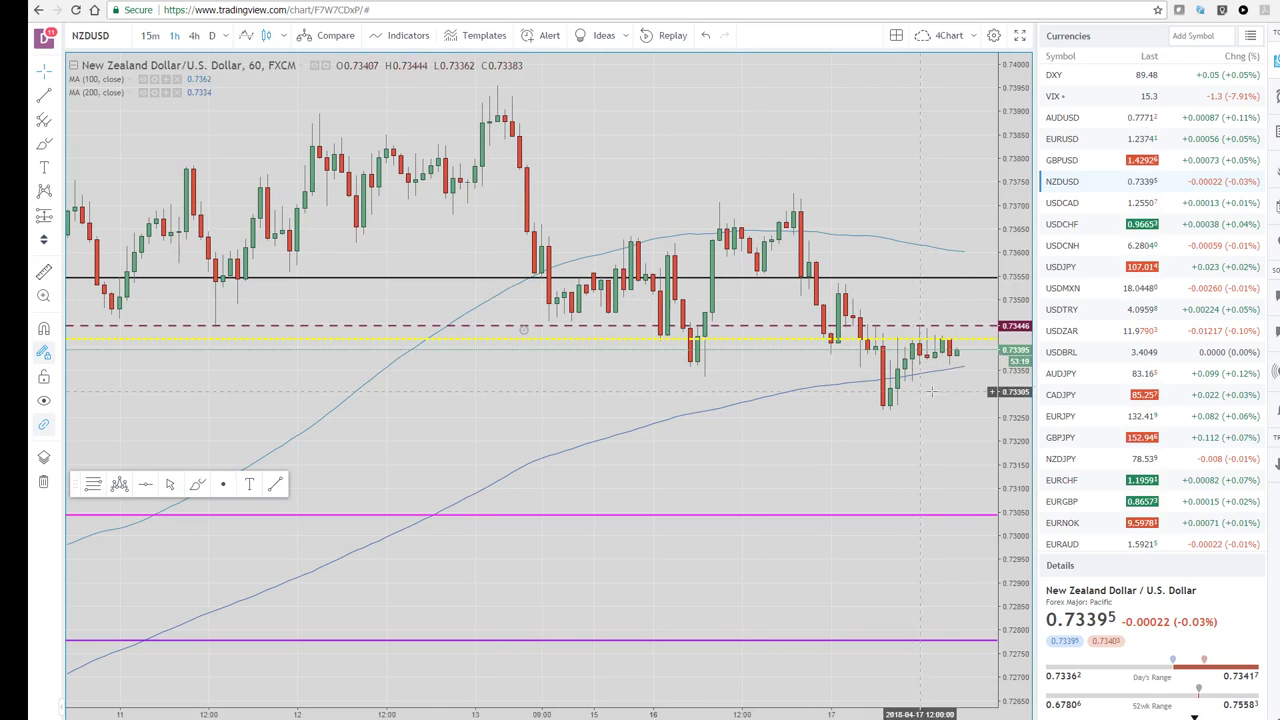
Step: Switch to USDJPY and review its hourly chart, zooming in and out
{"action": "left_click", "coordinate": [1058, 272]}
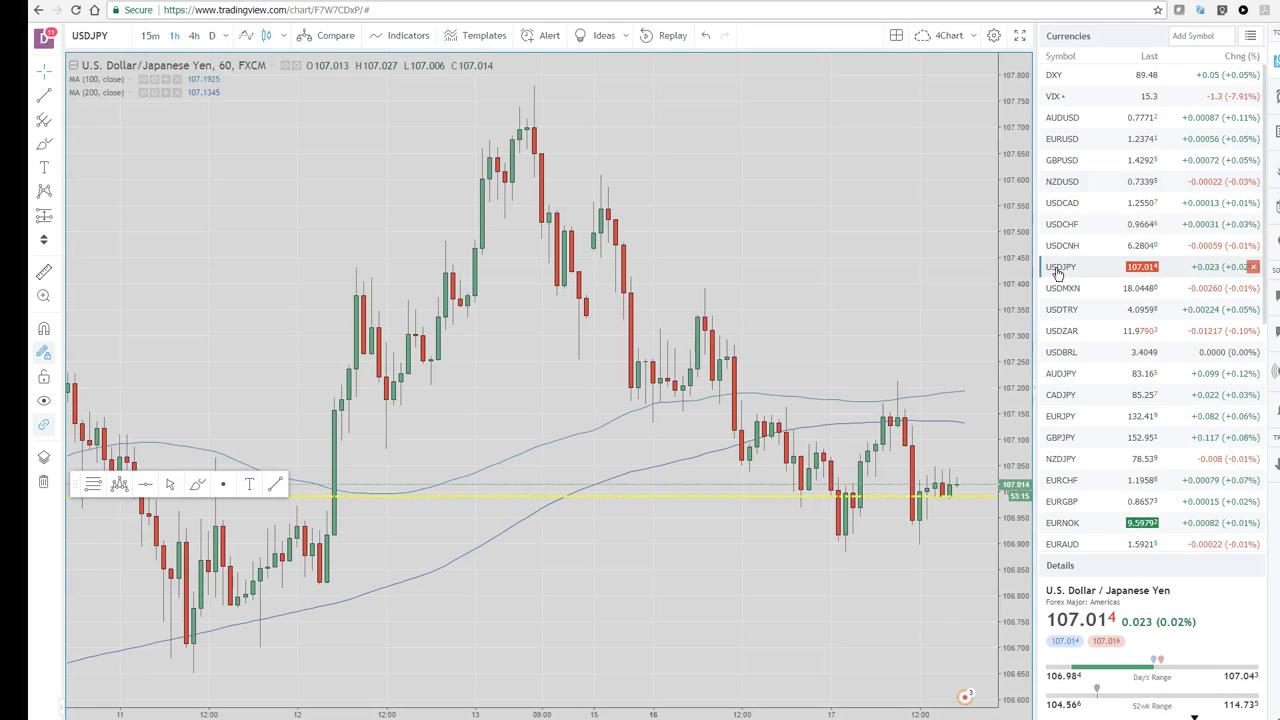
{"action": "scroll", "coordinate": [728, 434], "scroll_direction": "up", "scroll_amount": 1}
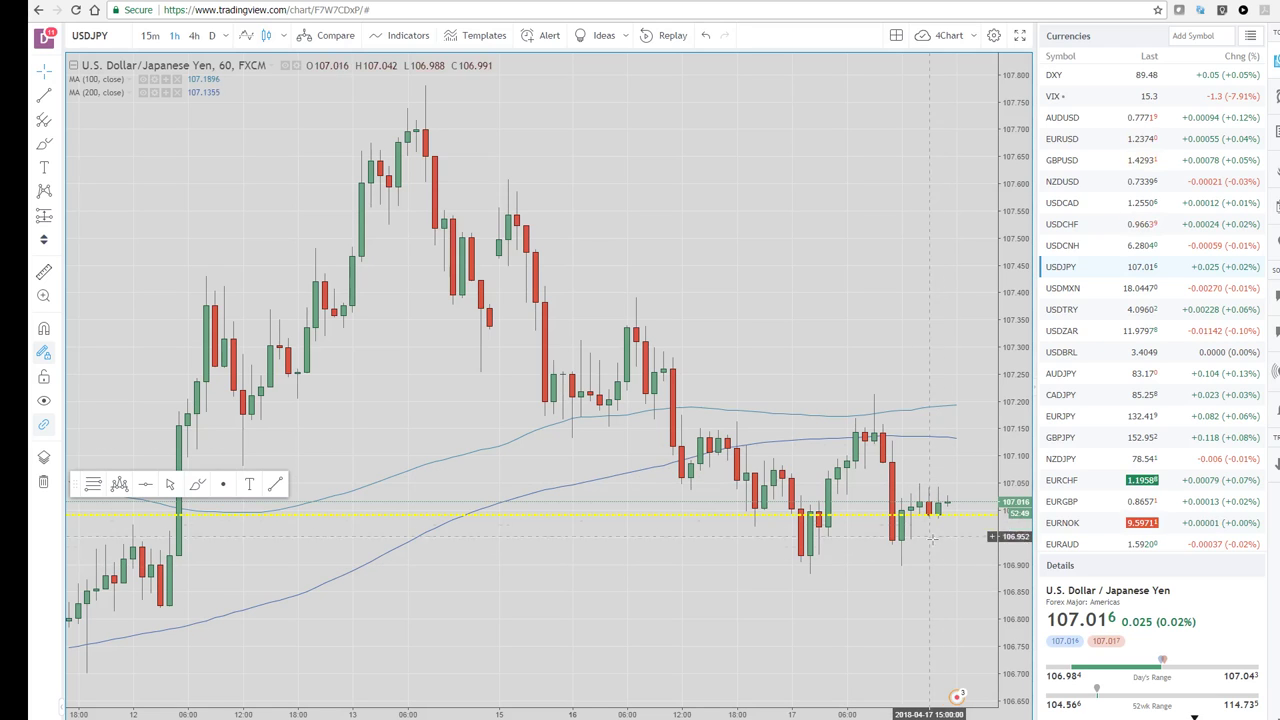
{"action": "scroll", "coordinate": [897, 577], "scroll_direction": "down", "scroll_amount": 1}
{"action": "scroll", "coordinate": [897, 577], "scroll_direction": "down", "scroll_amount": 1}
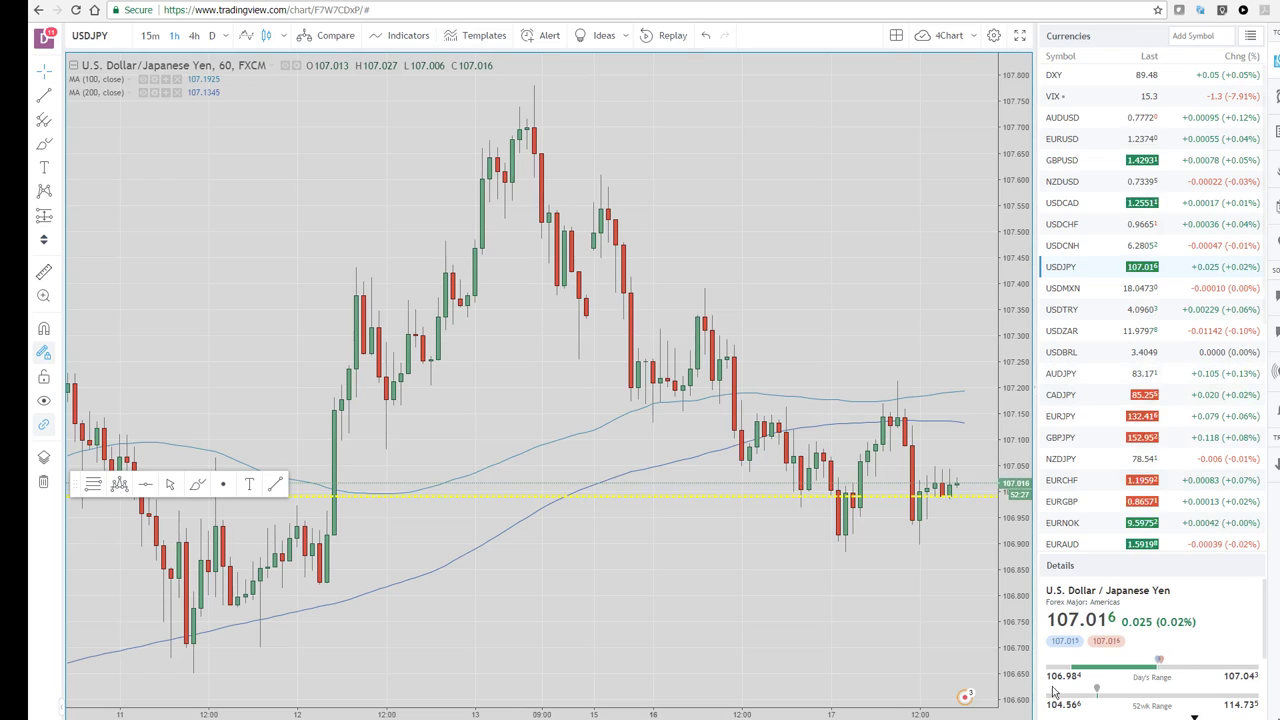
Step: Maximize the USDJPY daily pane, then switch the daily chart to AUDJPY
{"action": "key", "text": "alt+Return"}
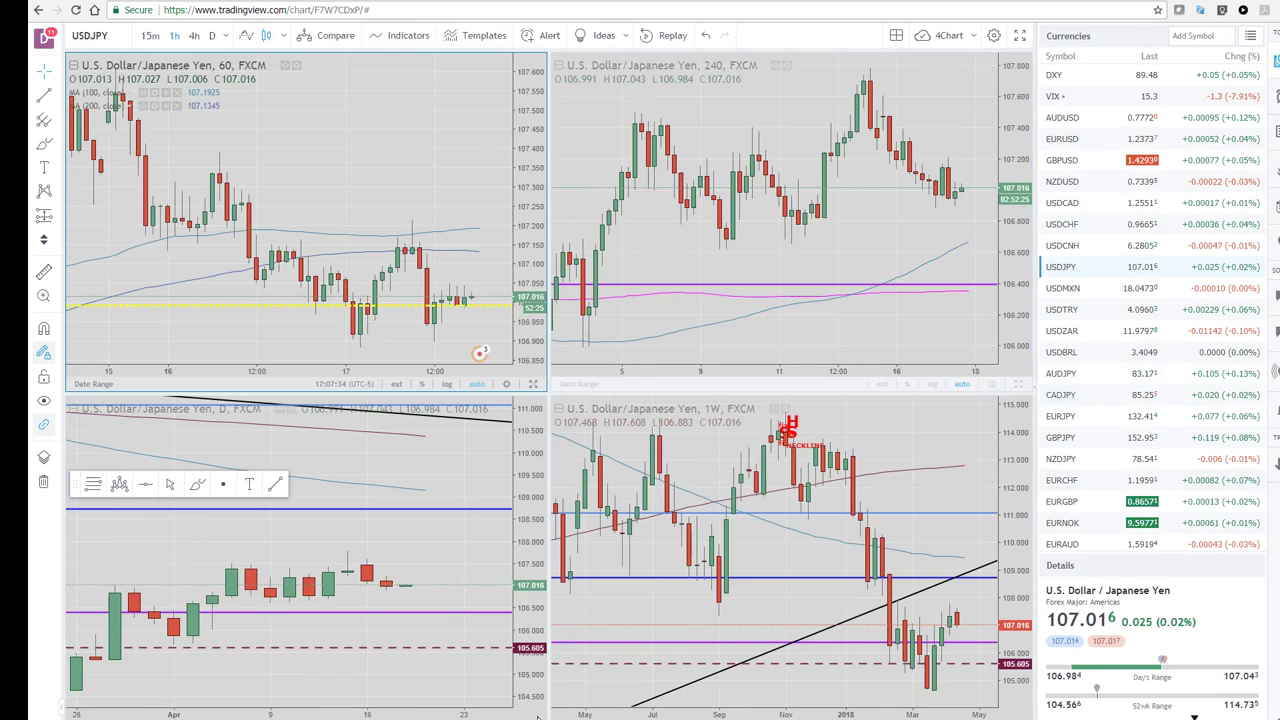
{"action": "left_click", "coordinate": [537, 717]}
{"action": "key", "text": "alt+Return"}
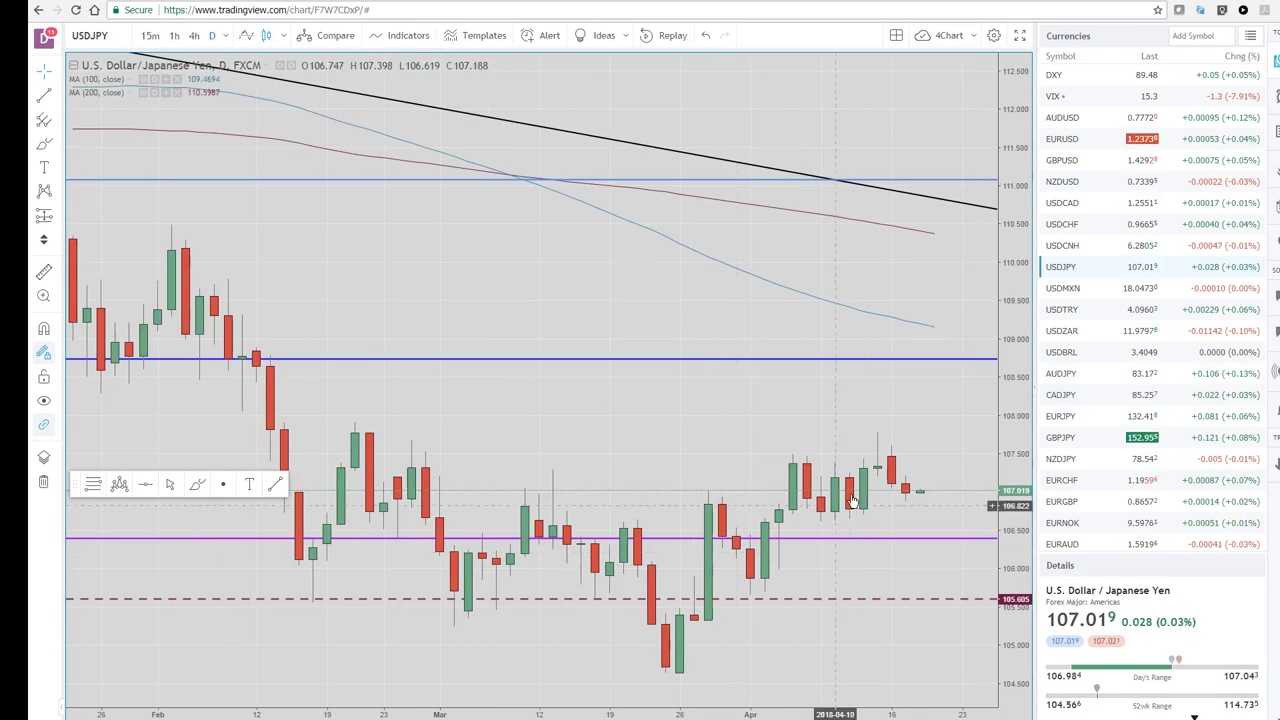
{"action": "left_click", "coordinate": [1062, 376]}
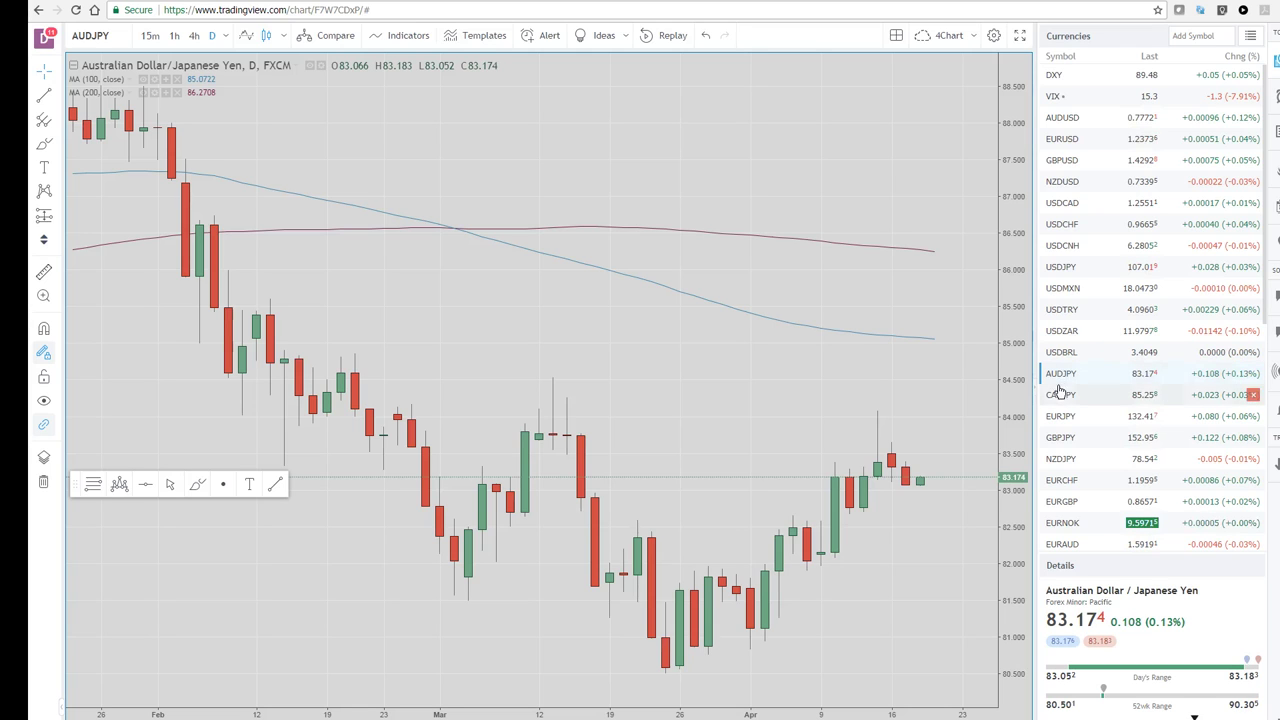
Step: Step the daily chart through CADJPY and EURJPY, ending on GBPJPY
{"action": "left_click", "coordinate": [1068, 398]}
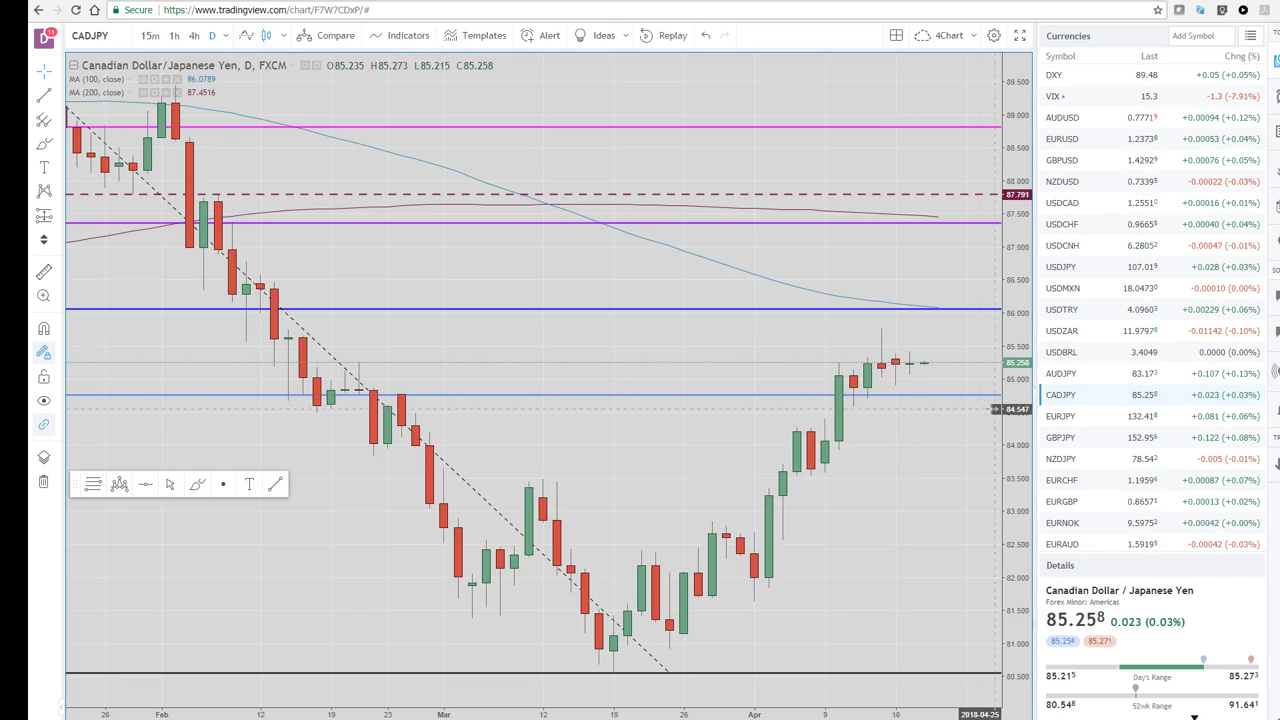
{"action": "left_click", "coordinate": [1057, 417]}
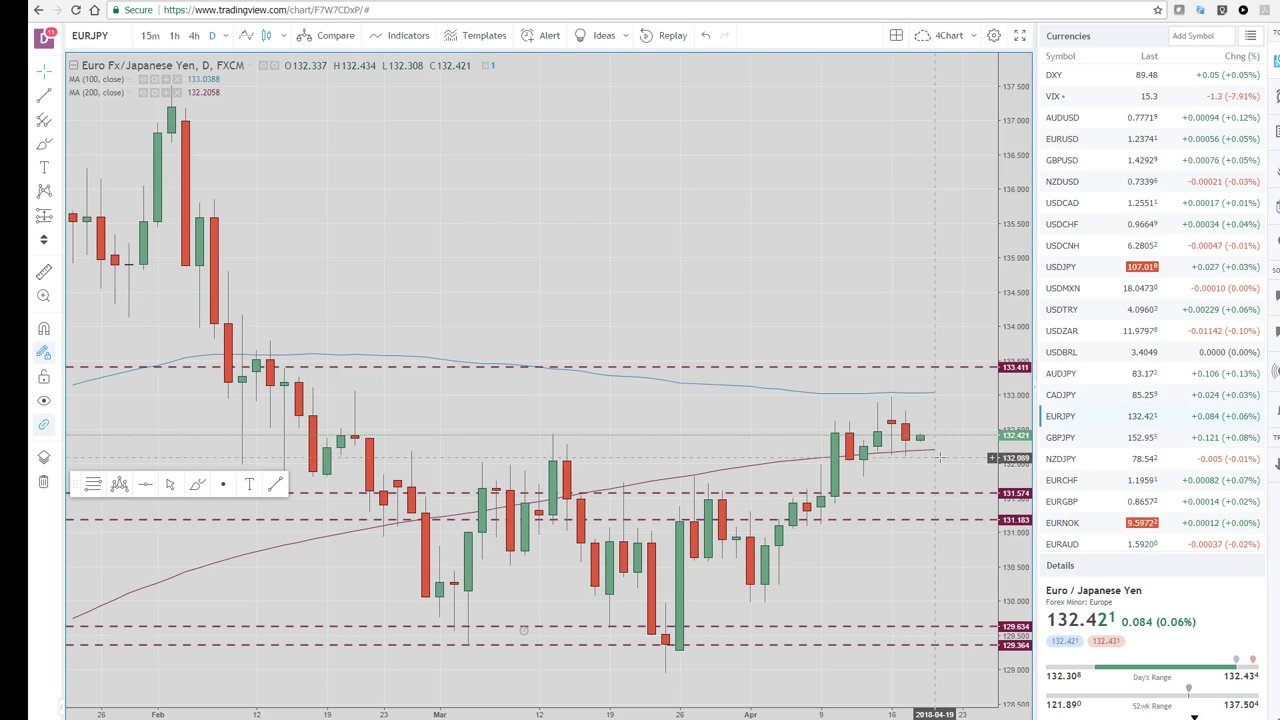
{"action": "left_click", "coordinate": [1062, 439]}
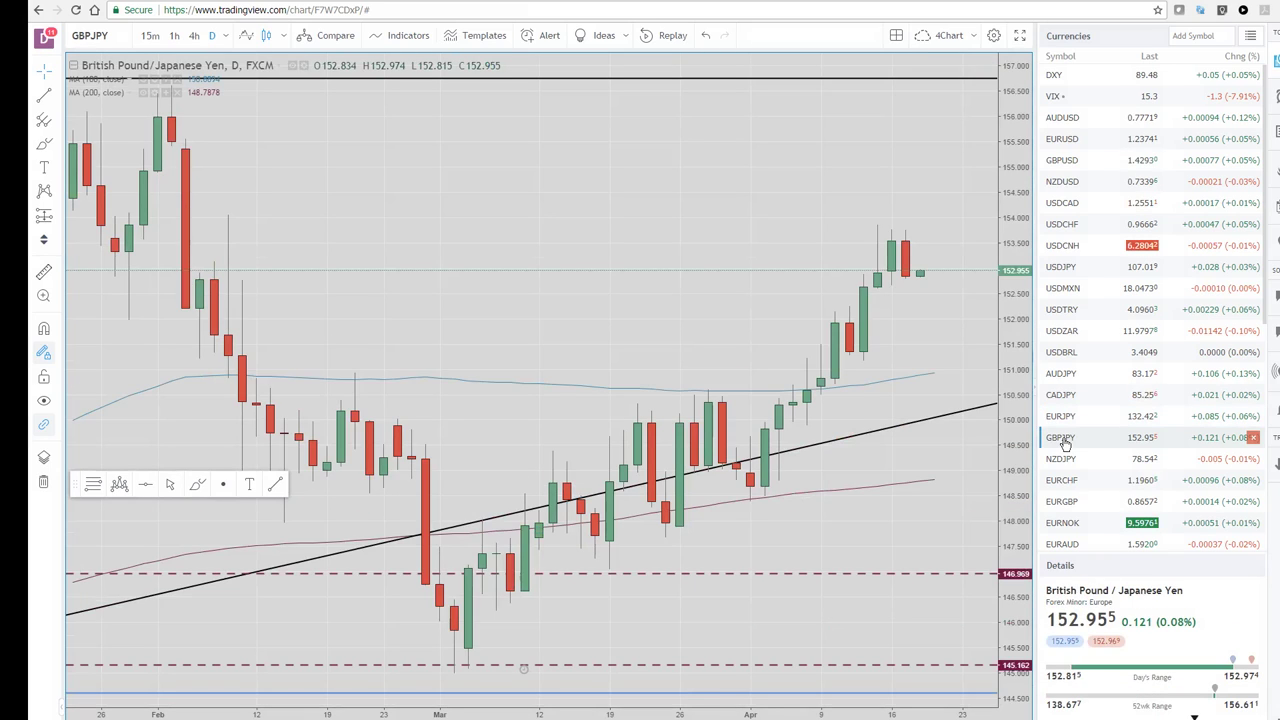
Step: Draw a Fib Retracement on GBPJPY daily from the 156.595 high to the 144.985 low
{"action": "scroll", "coordinate": [842, 515], "scroll_direction": "down", "scroll_amount": 2}
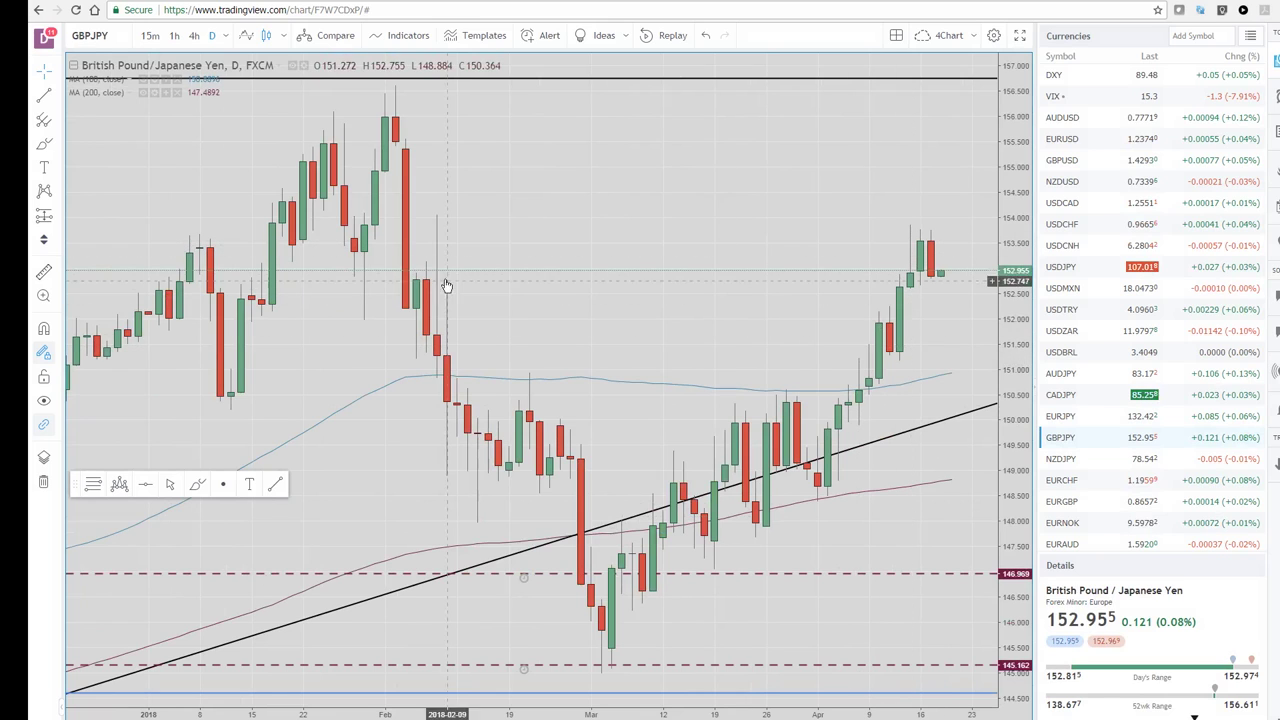
{"action": "left_click", "coordinate": [54, 122]}
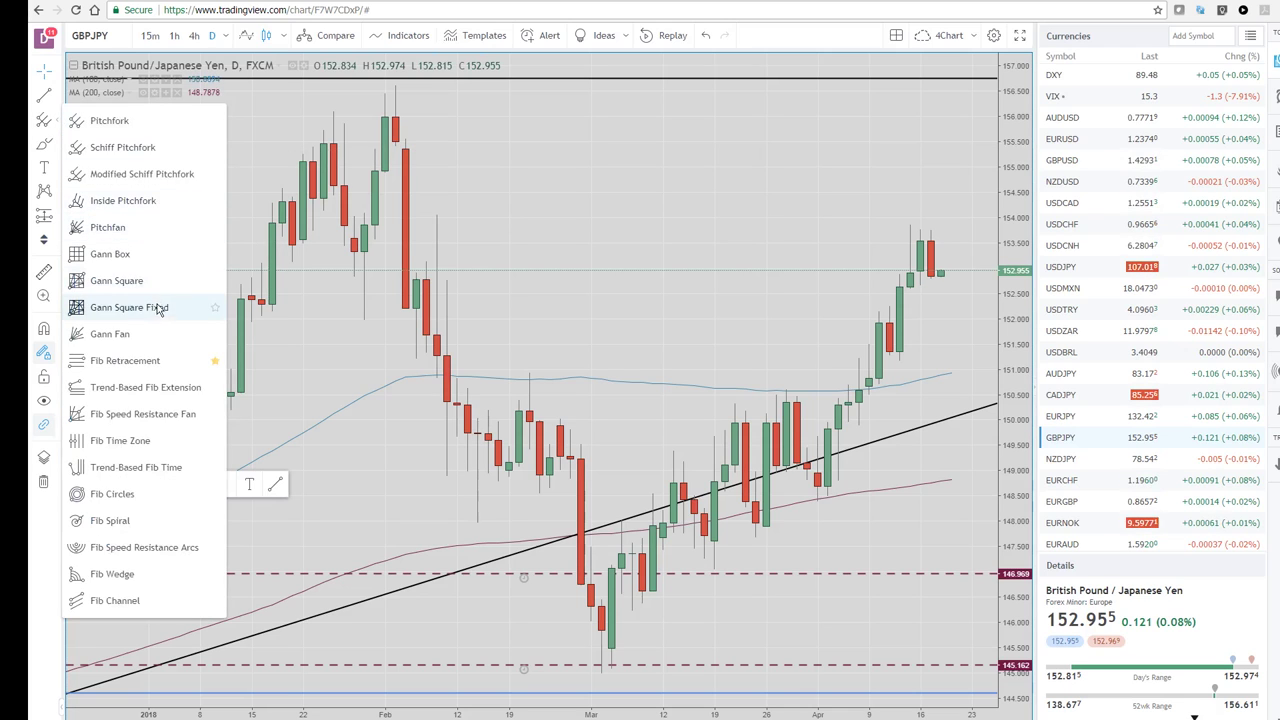
{"action": "left_click", "coordinate": [143, 366]}
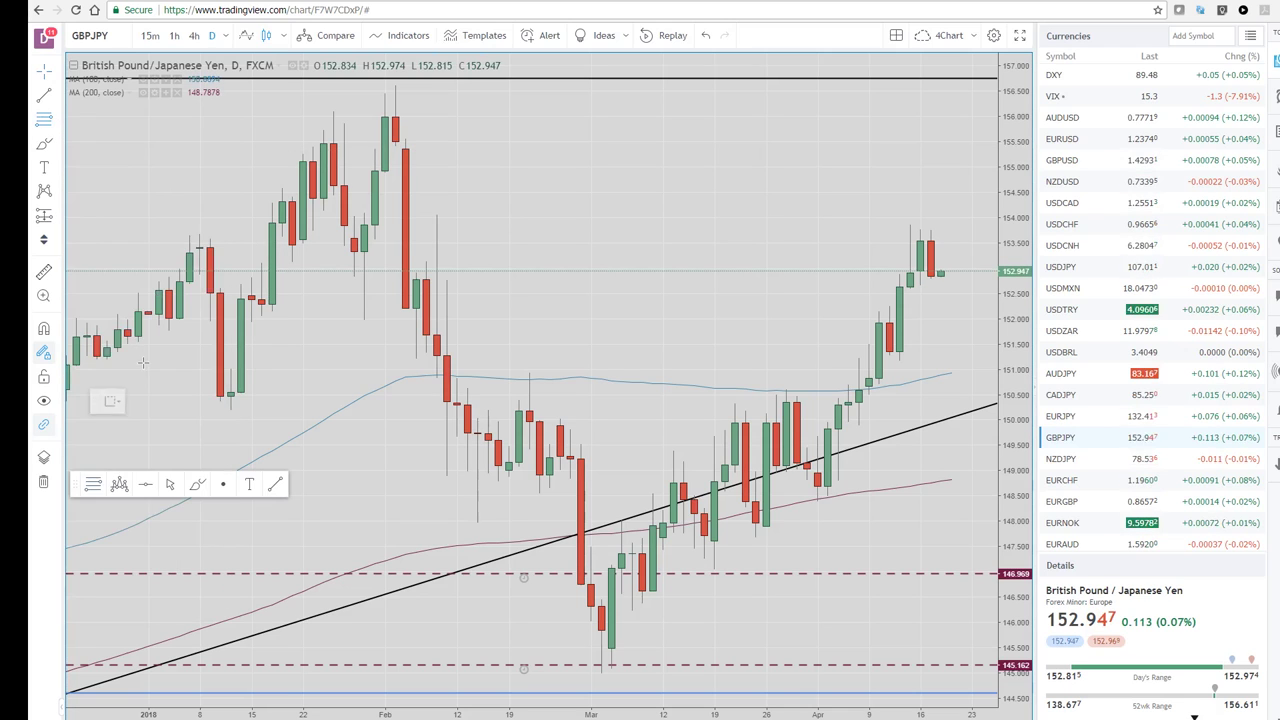
{"action": "left_click", "coordinate": [395, 86]}
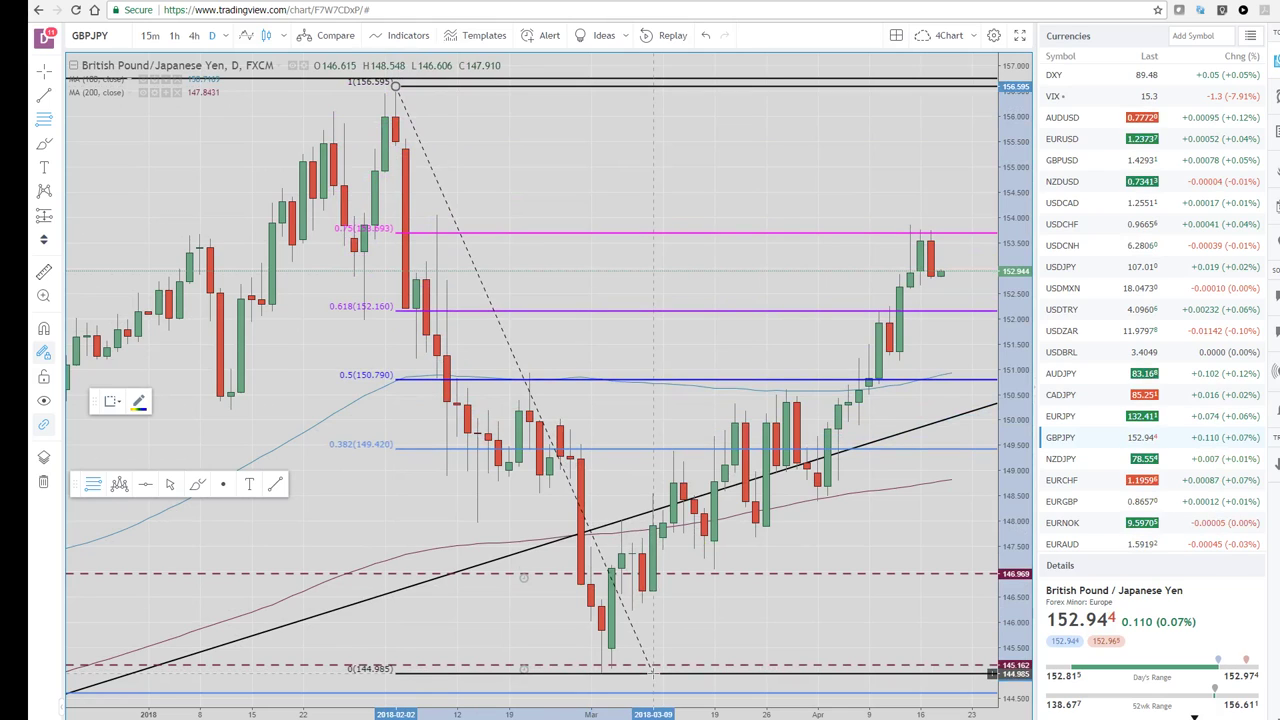
{"action": "left_click", "coordinate": [653, 672]}
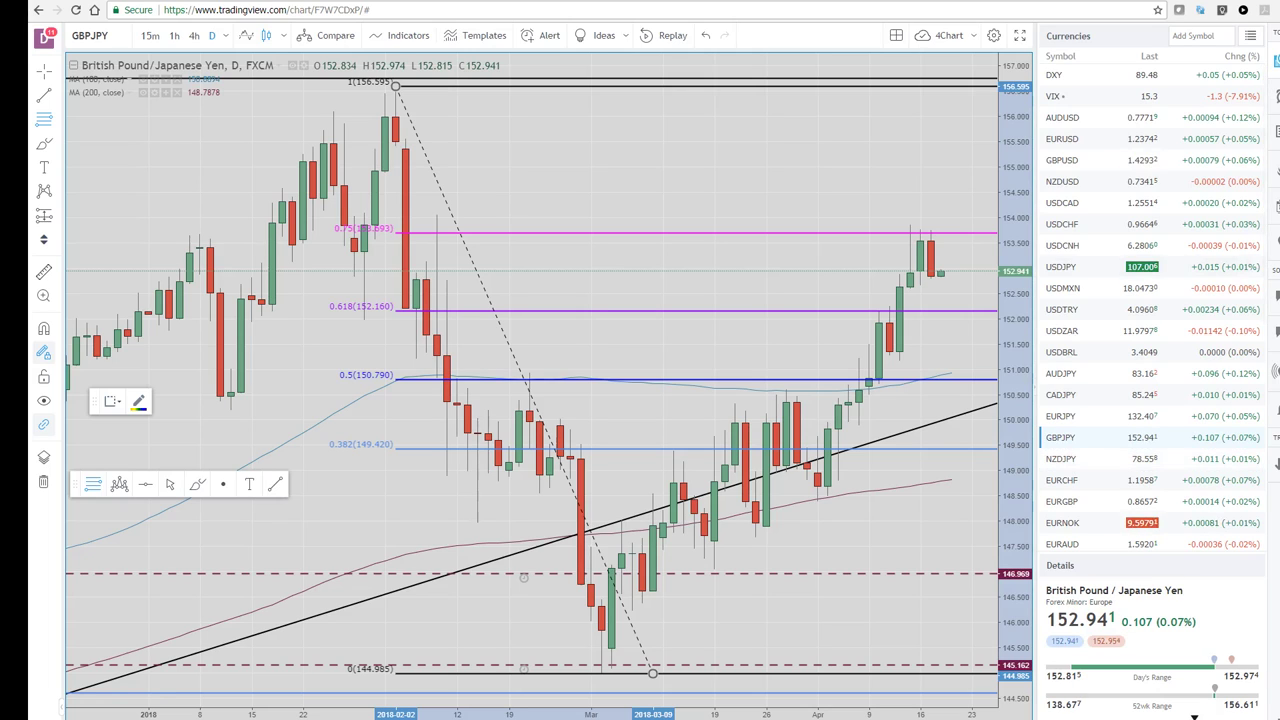
Step: Load the Macro watchlist, view SPX, then open the ES1! daily chart
{"action": "left_click", "coordinate": [1251, 37]}
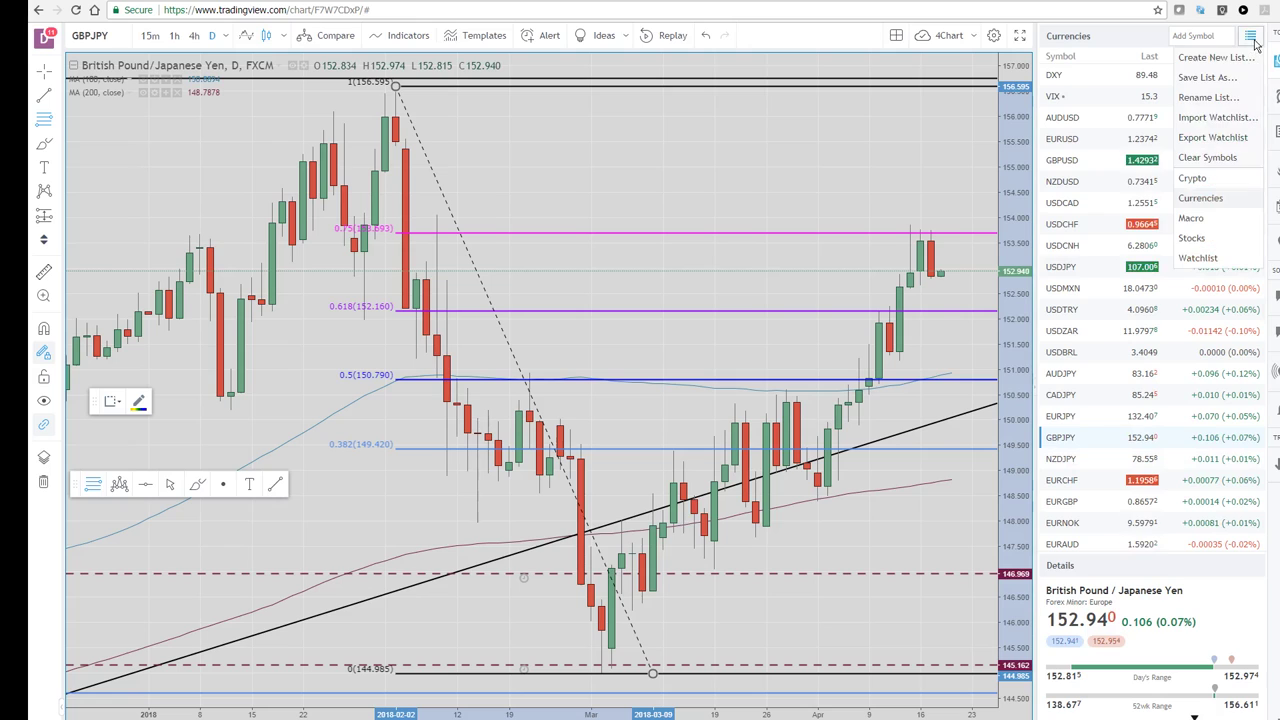
{"action": "left_click", "coordinate": [1196, 238]}
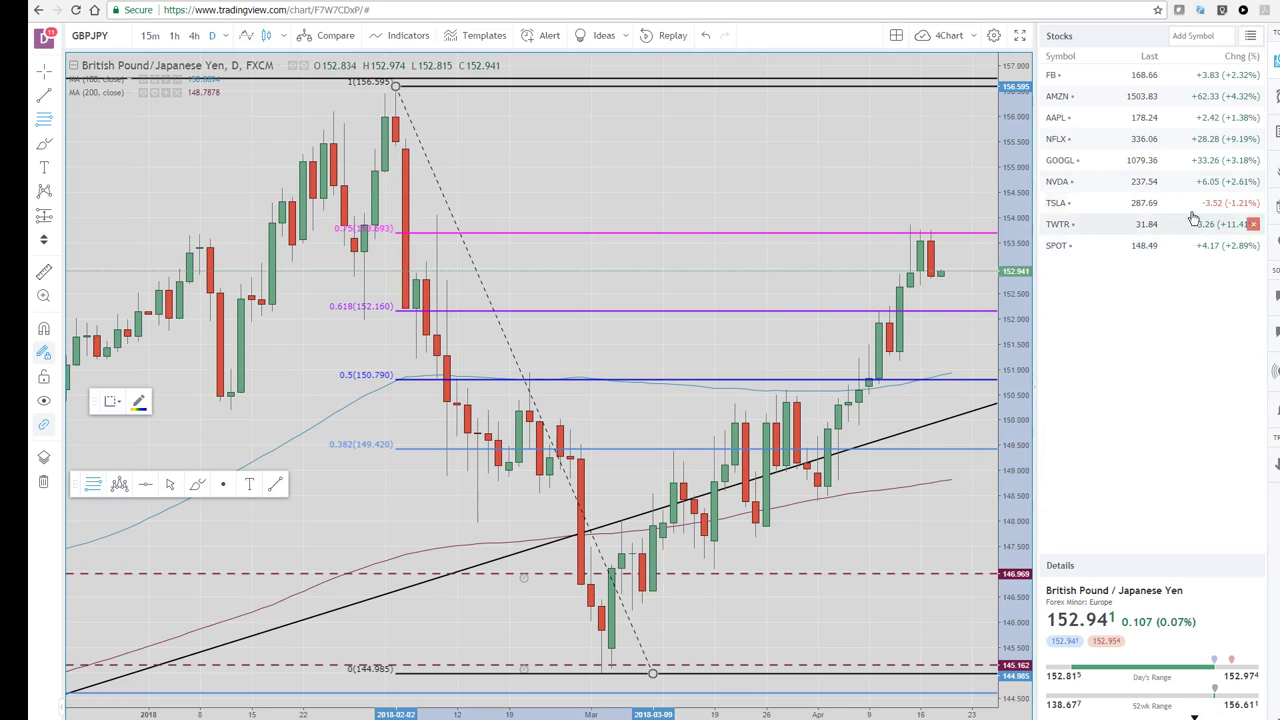
{"action": "left_click", "coordinate": [1250, 38]}
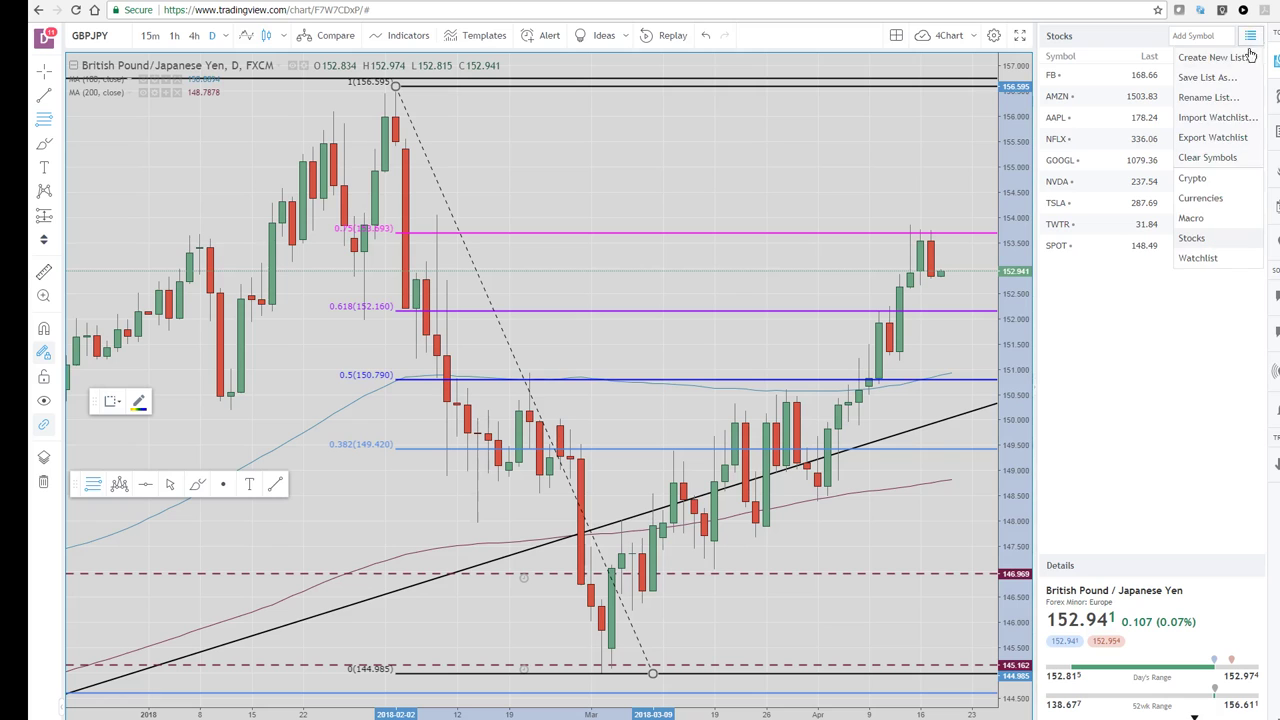
{"action": "left_click", "coordinate": [1192, 218]}
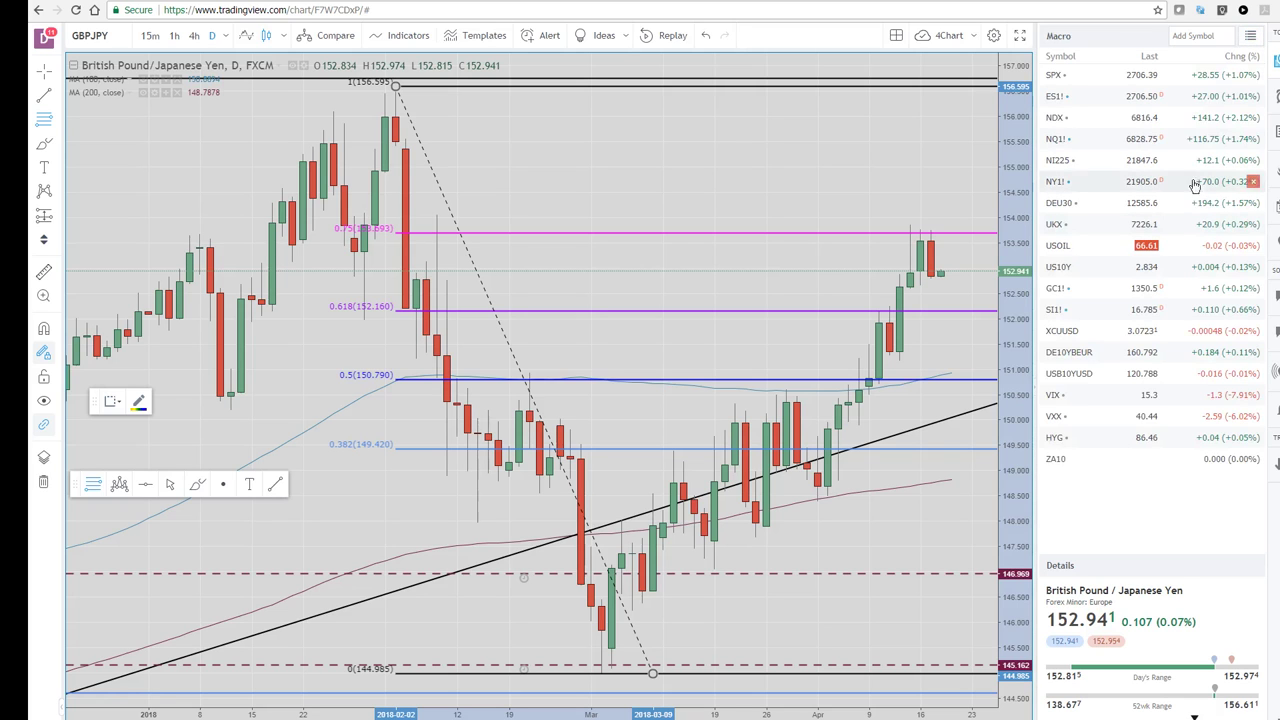
{"action": "left_click", "coordinate": [1188, 78]}
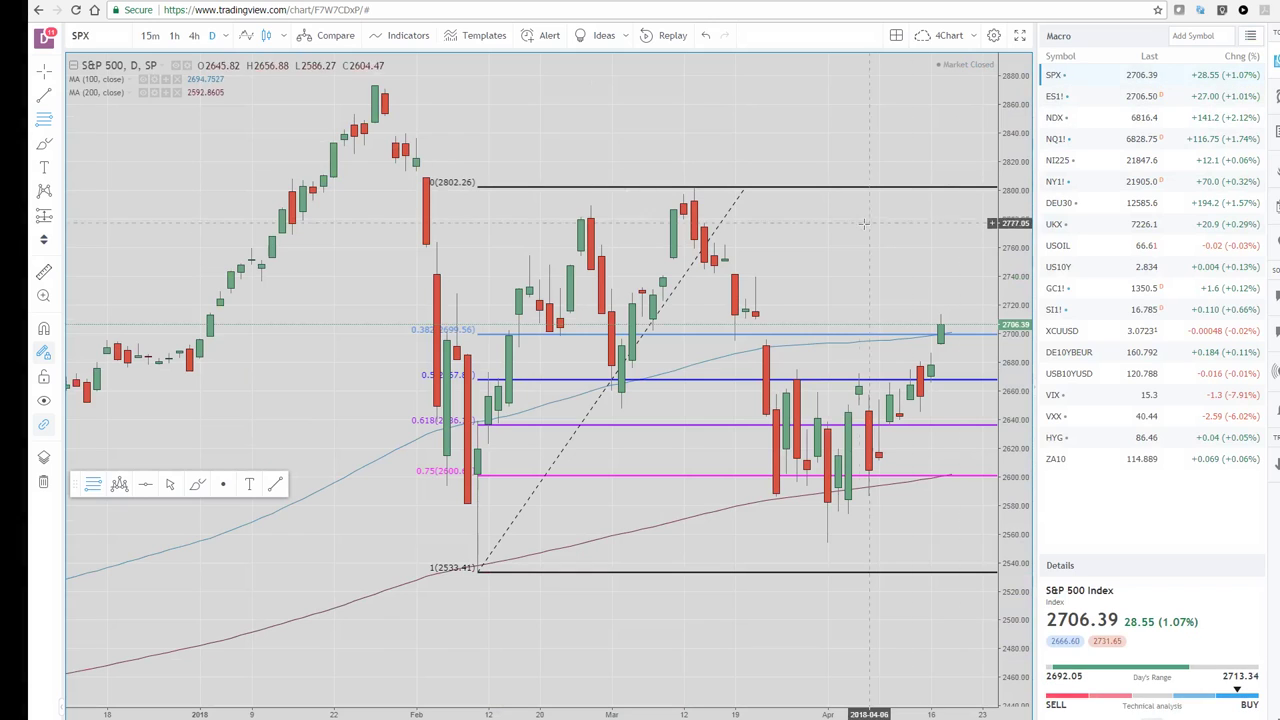
{"action": "left_click", "coordinate": [1058, 96]}
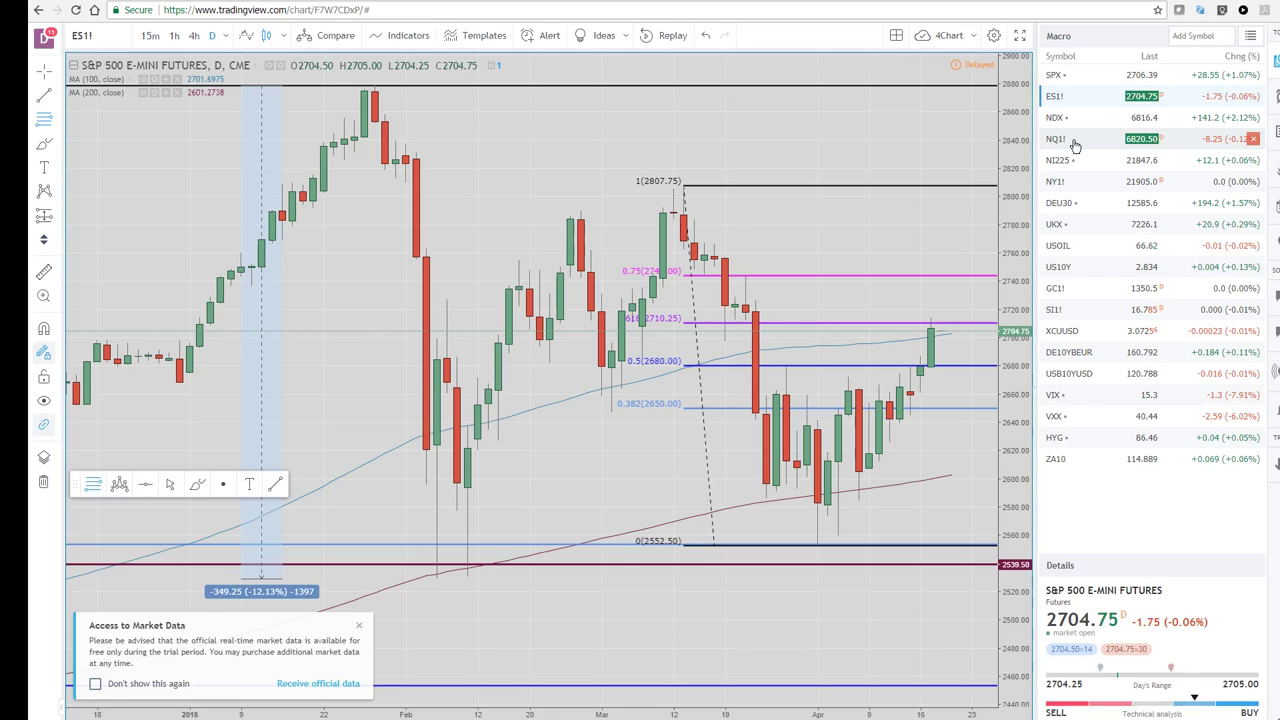
Step: View the NQ1! futures chart, then open the UKX daily chart
{"action": "left_click", "coordinate": [1074, 144]}
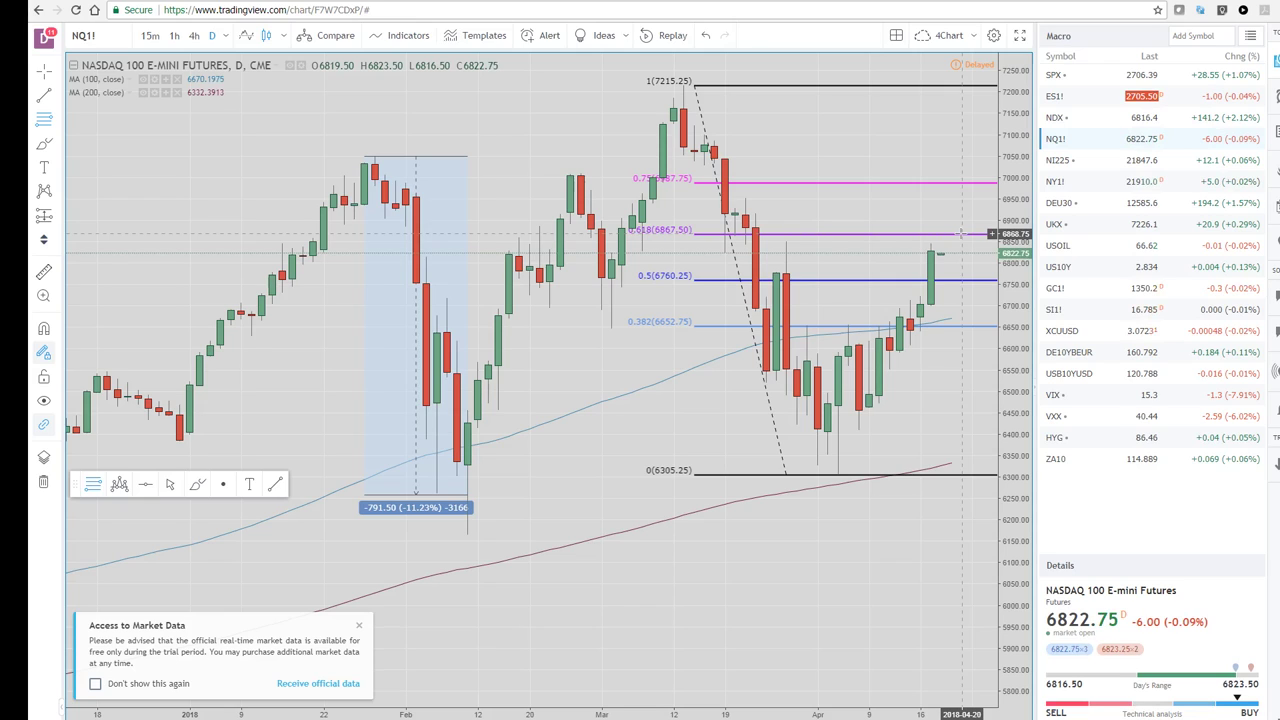
{"action": "left_click", "coordinate": [1079, 223]}
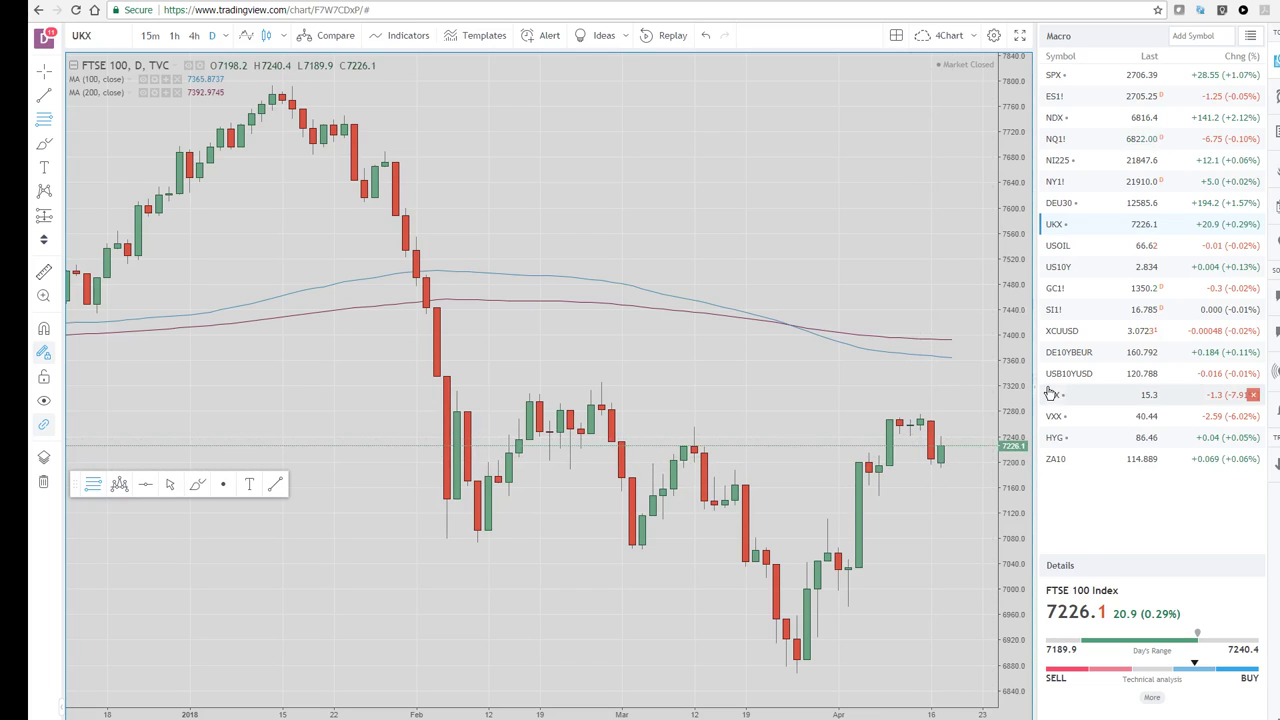
Step: View the GC1! gold futures chart, then switch to the SI1! silver futures daily chart
{"action": "left_click", "coordinate": [1071, 288]}
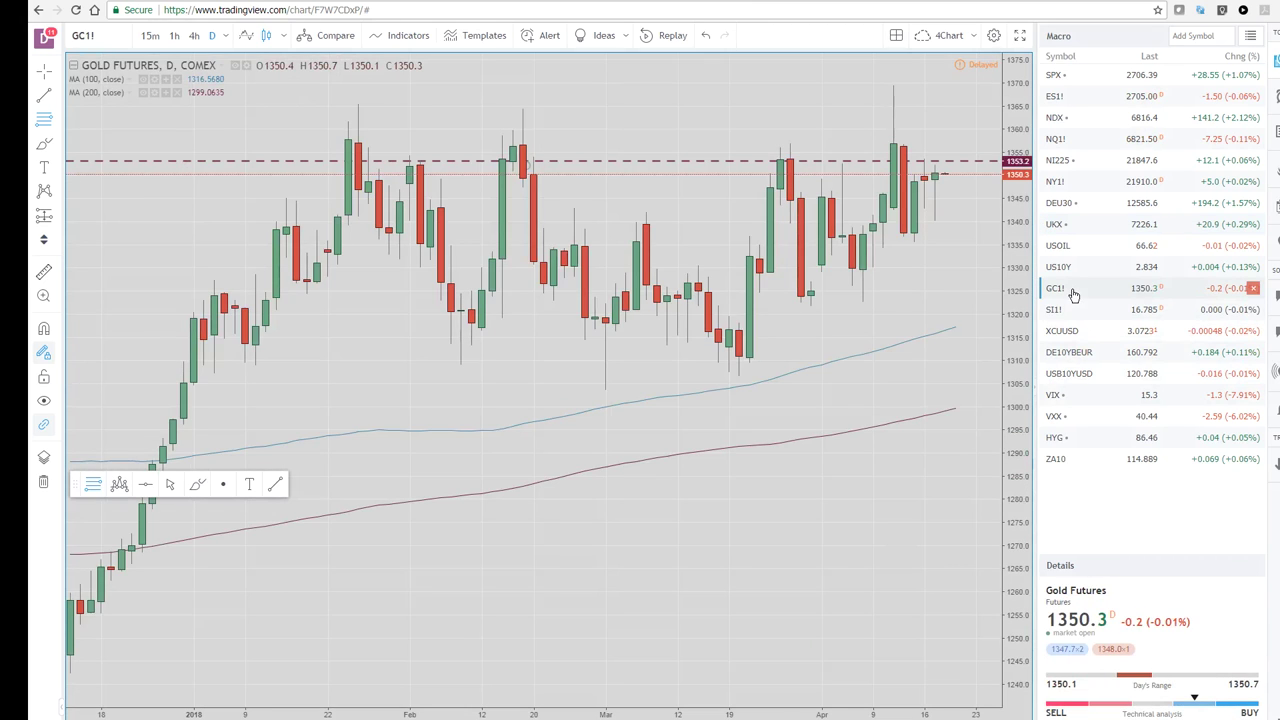
{"action": "left_click", "coordinate": [1066, 313]}
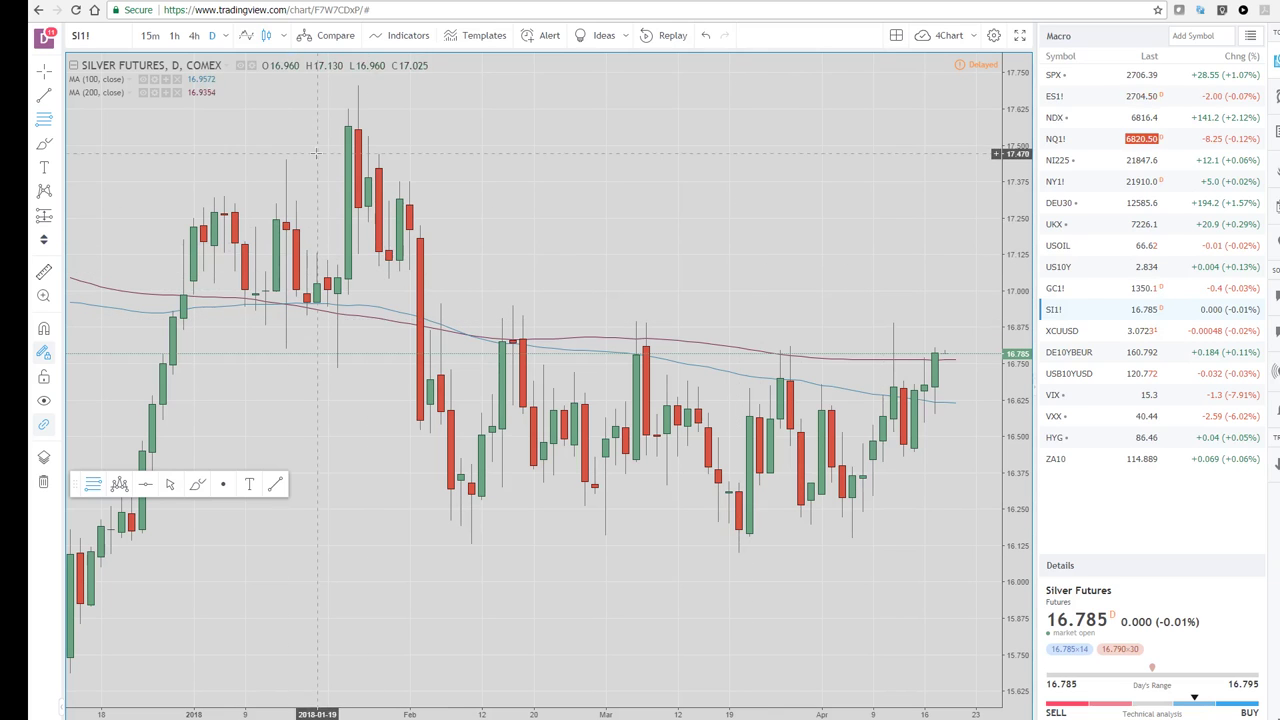
Step: Draw a Fib Retracement from the 17.705 Jan 25 high to the 16.095 Mar 5 low, then switch to USOIL
{"action": "left_click", "coordinate": [41, 120]}
{"action": "left_click", "coordinate": [145, 362]}
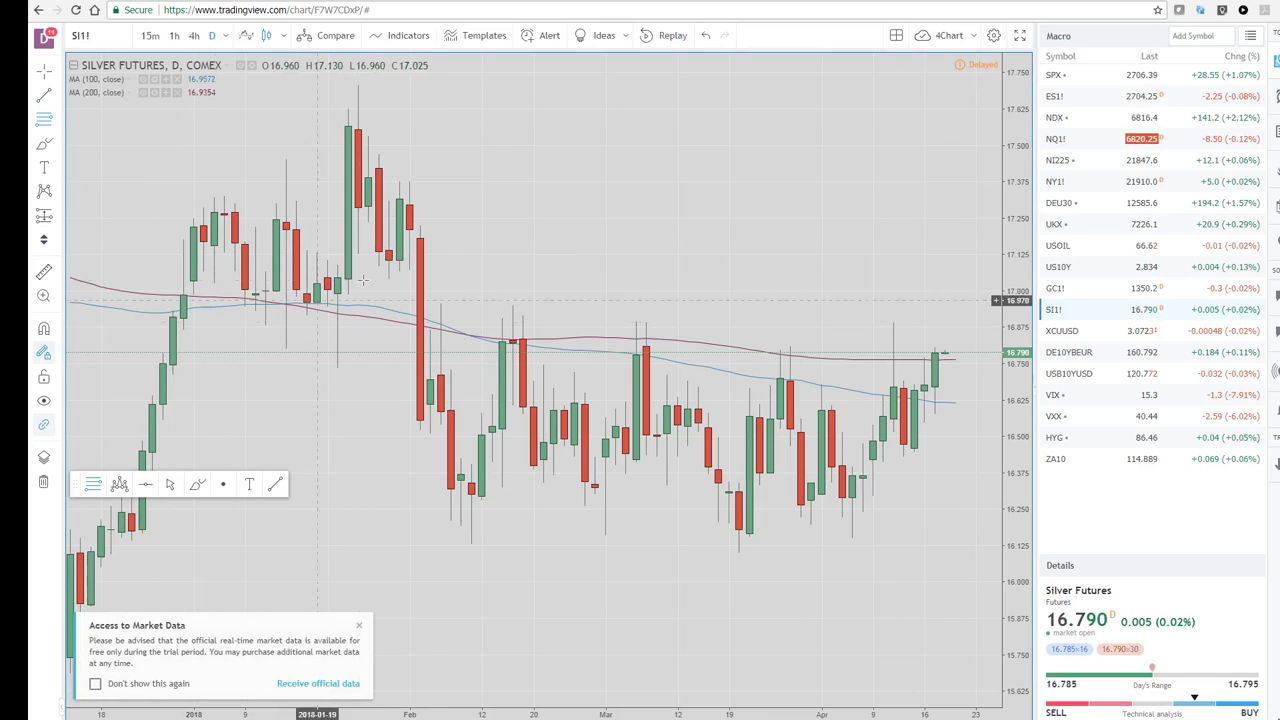
{"action": "left_click", "coordinate": [358, 85]}
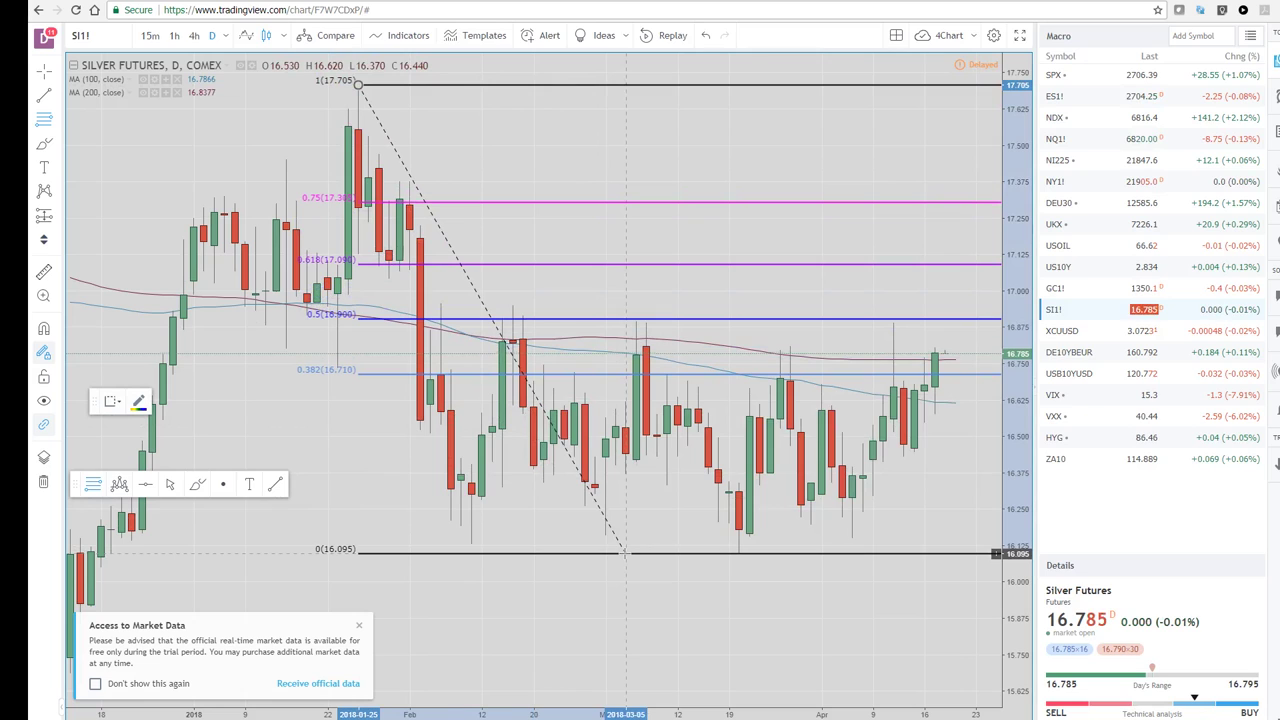
{"action": "left_click", "coordinate": [626, 552]}
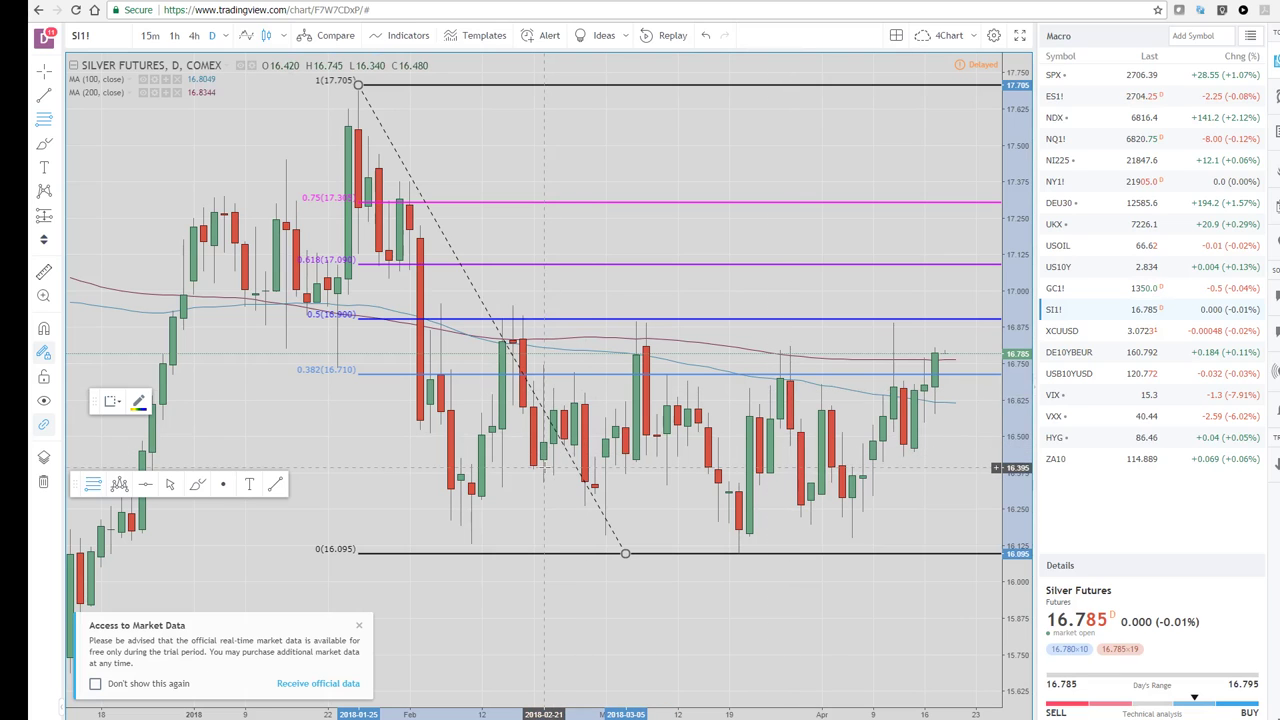
{"action": "scroll", "coordinate": [544, 467], "scroll_direction": "down", "scroll_amount": 2}
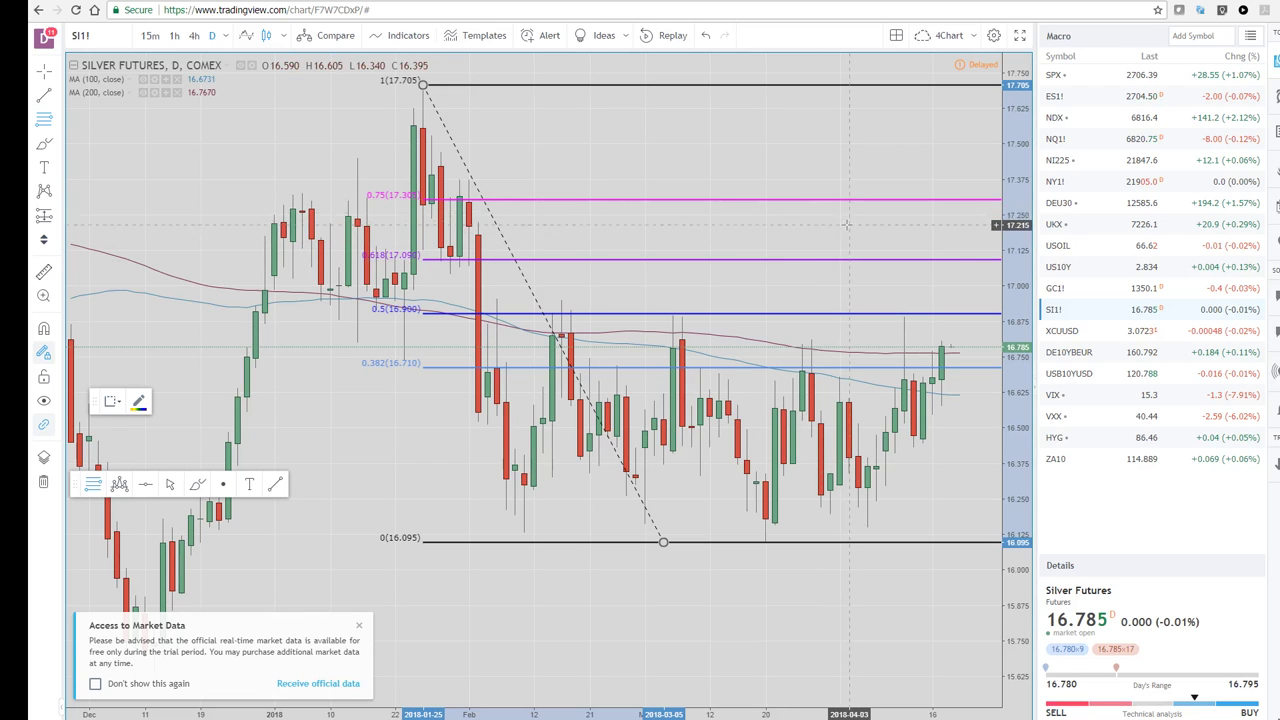
{"action": "left_click", "coordinate": [1078, 250]}
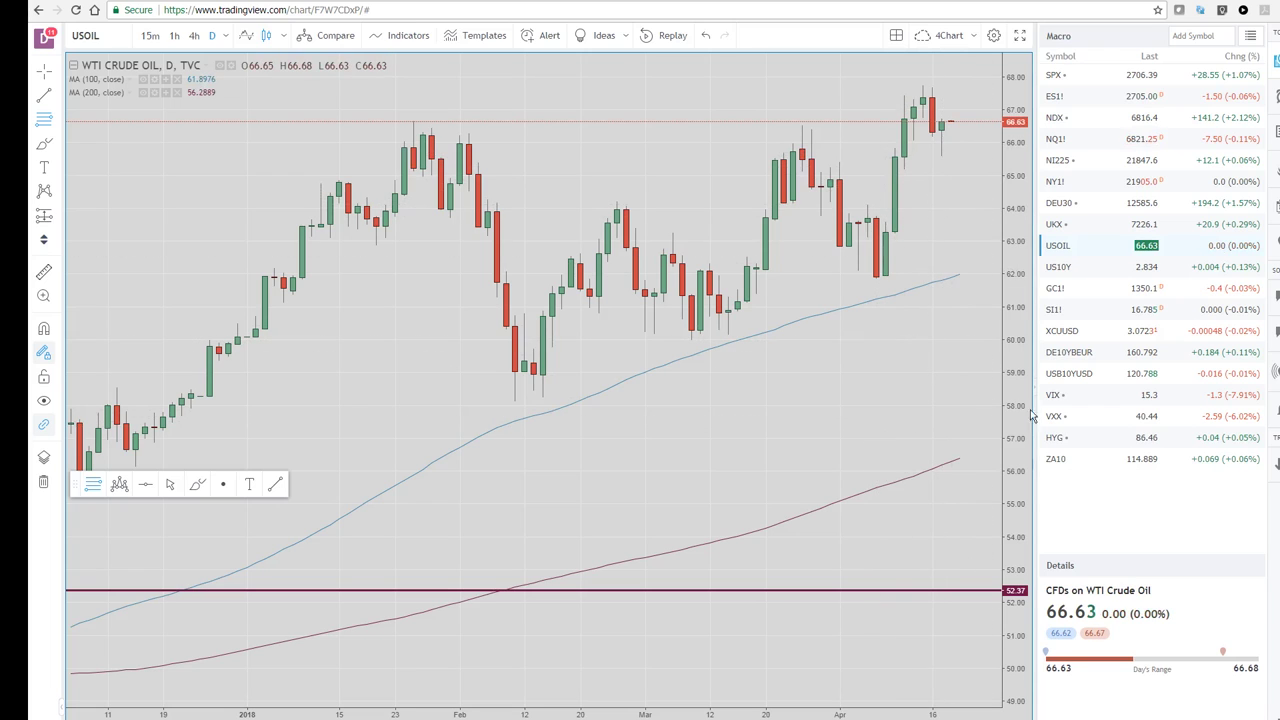
Step: Show the VIX volatility index daily chart and bring up the saved-watchlists menu
{"action": "left_click", "coordinate": [1088, 405]}
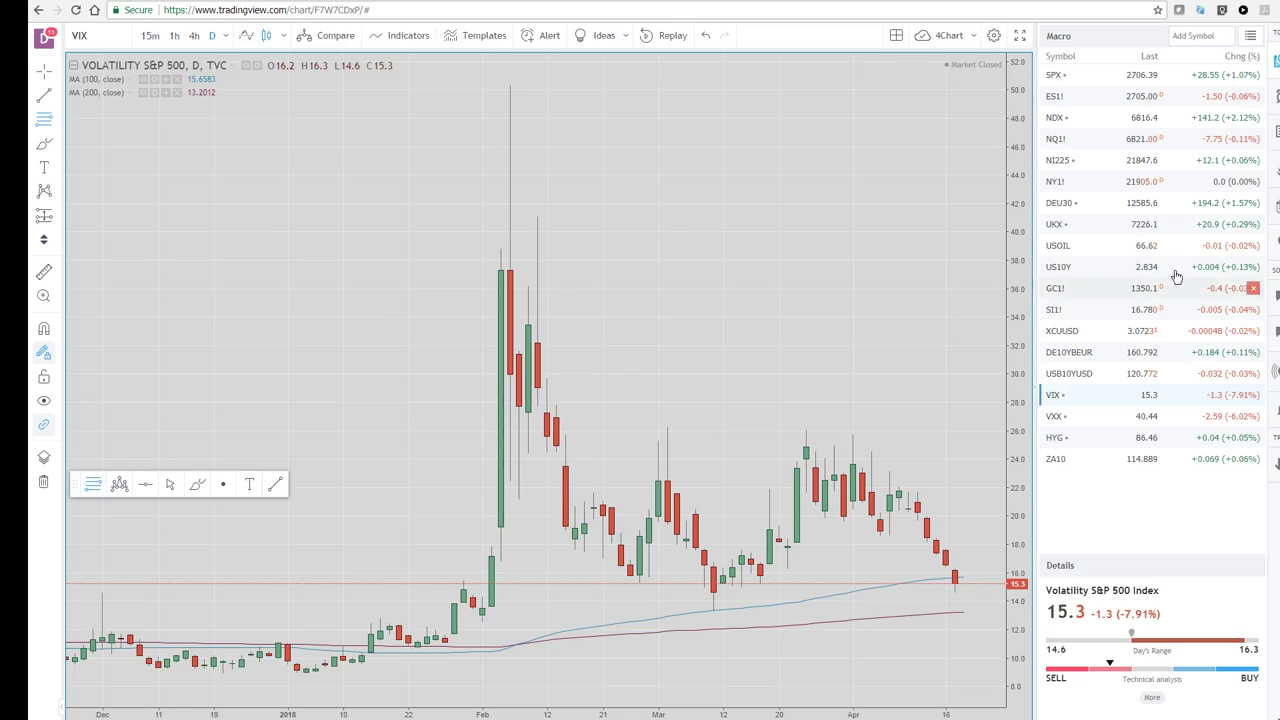
{"action": "left_click", "coordinate": [1252, 38]}
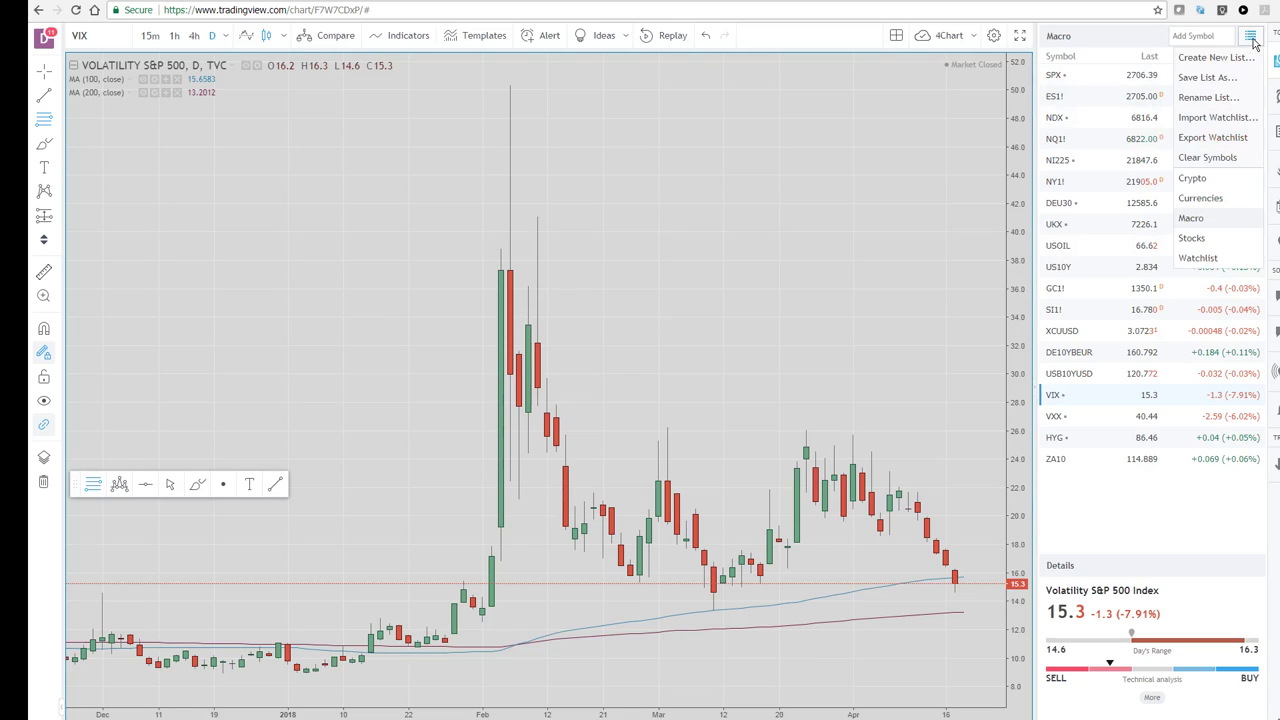
Step: Switch to the Currencies watchlist and zoom into the USDCAD chart's 1.31222–1.22486 retracement
{"action": "left_click", "coordinate": [1201, 200]}
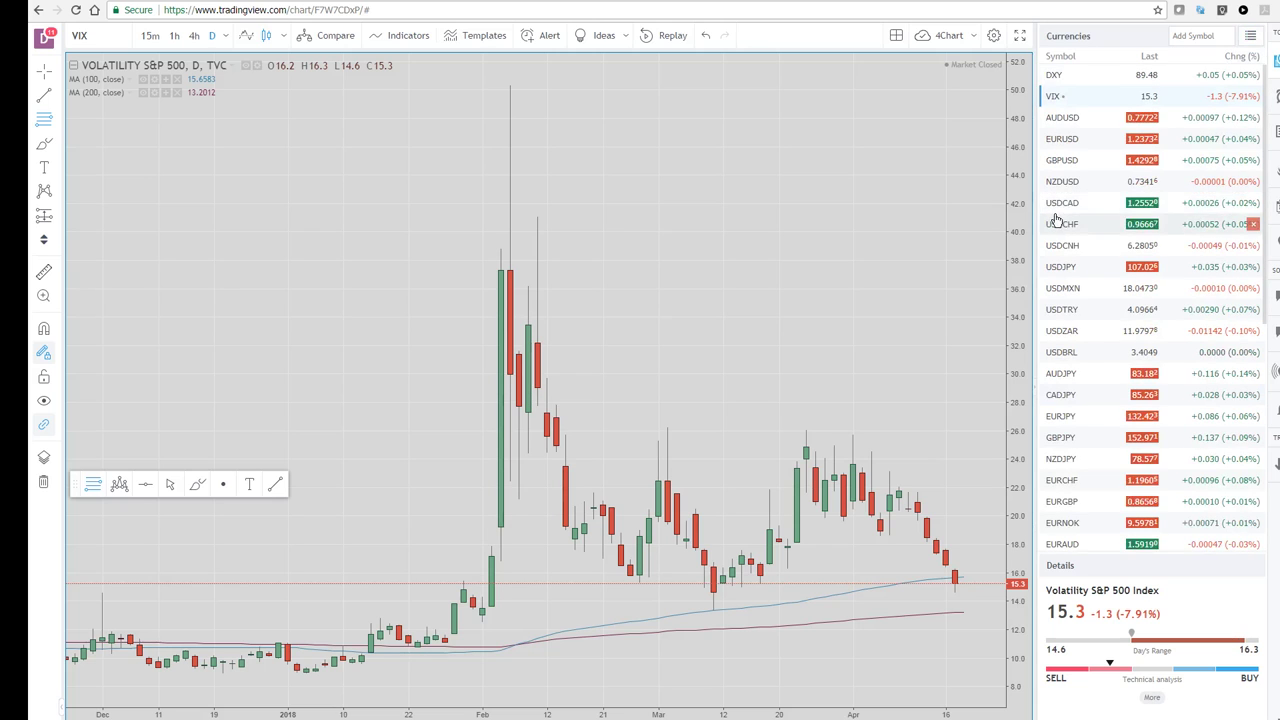
{"action": "left_click", "coordinate": [1203, 206]}
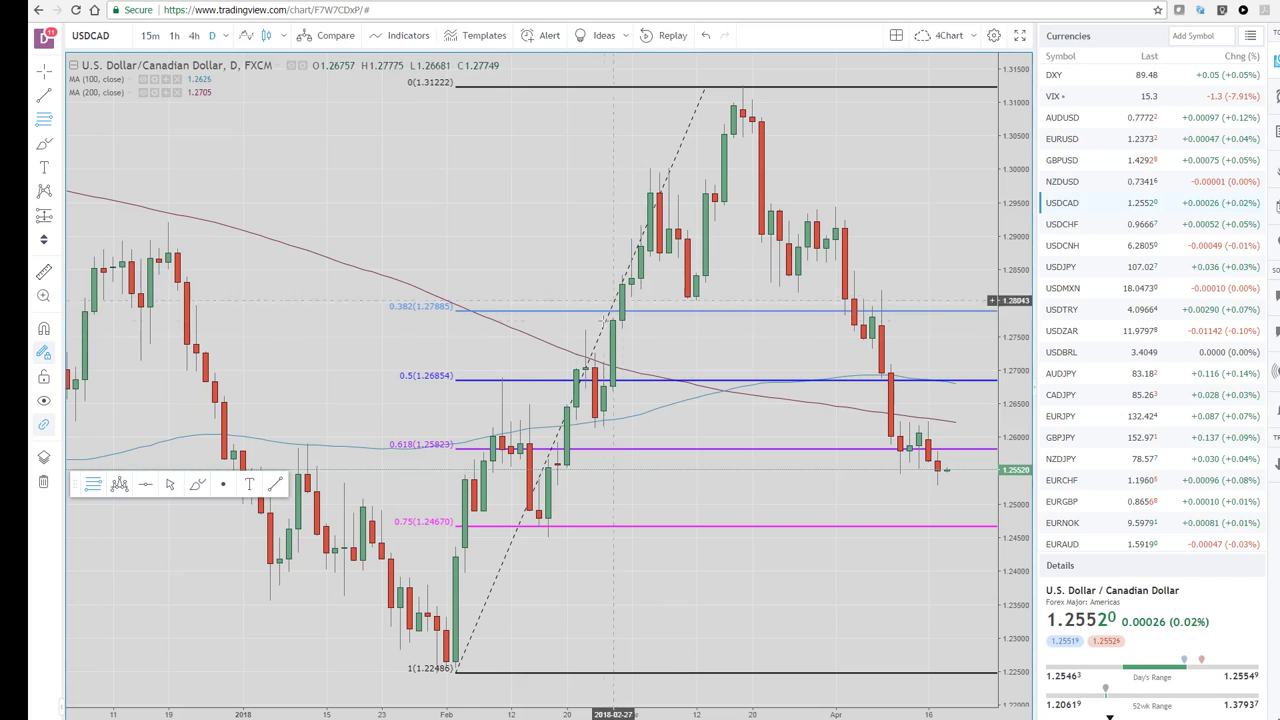
{"action": "scroll", "coordinate": [490, 495], "scroll_direction": "up", "scroll_amount": 2}
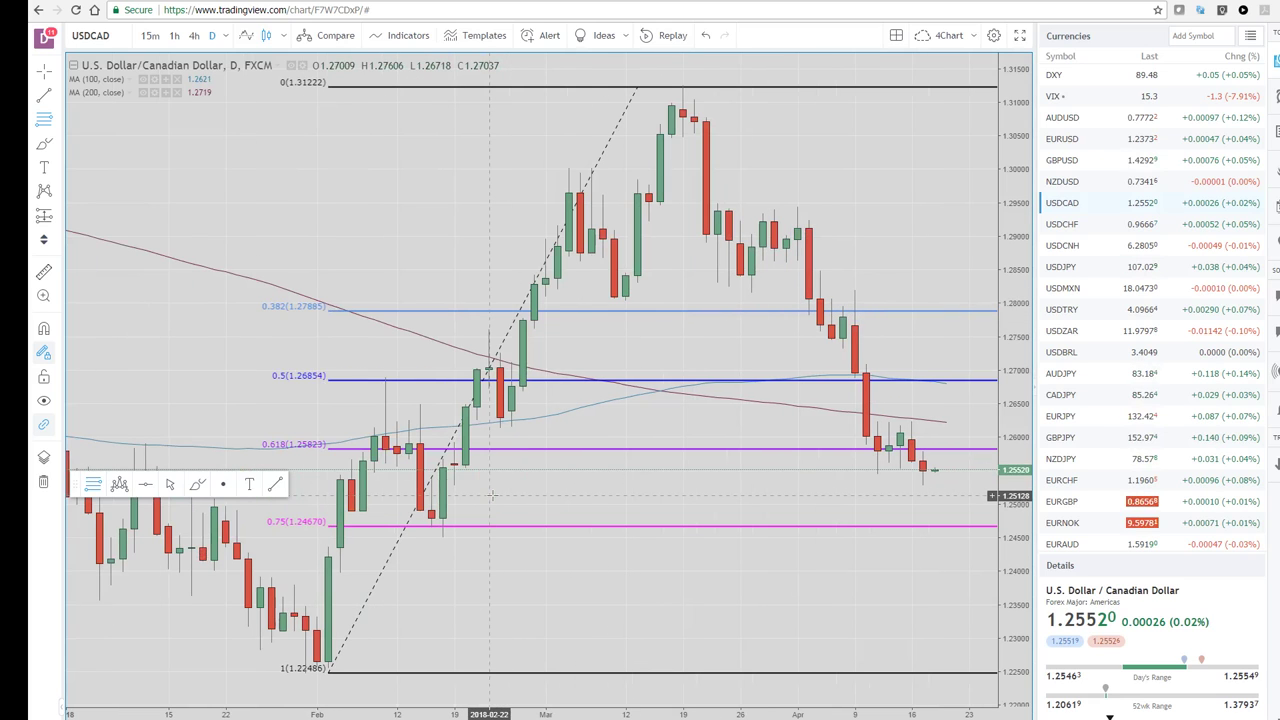